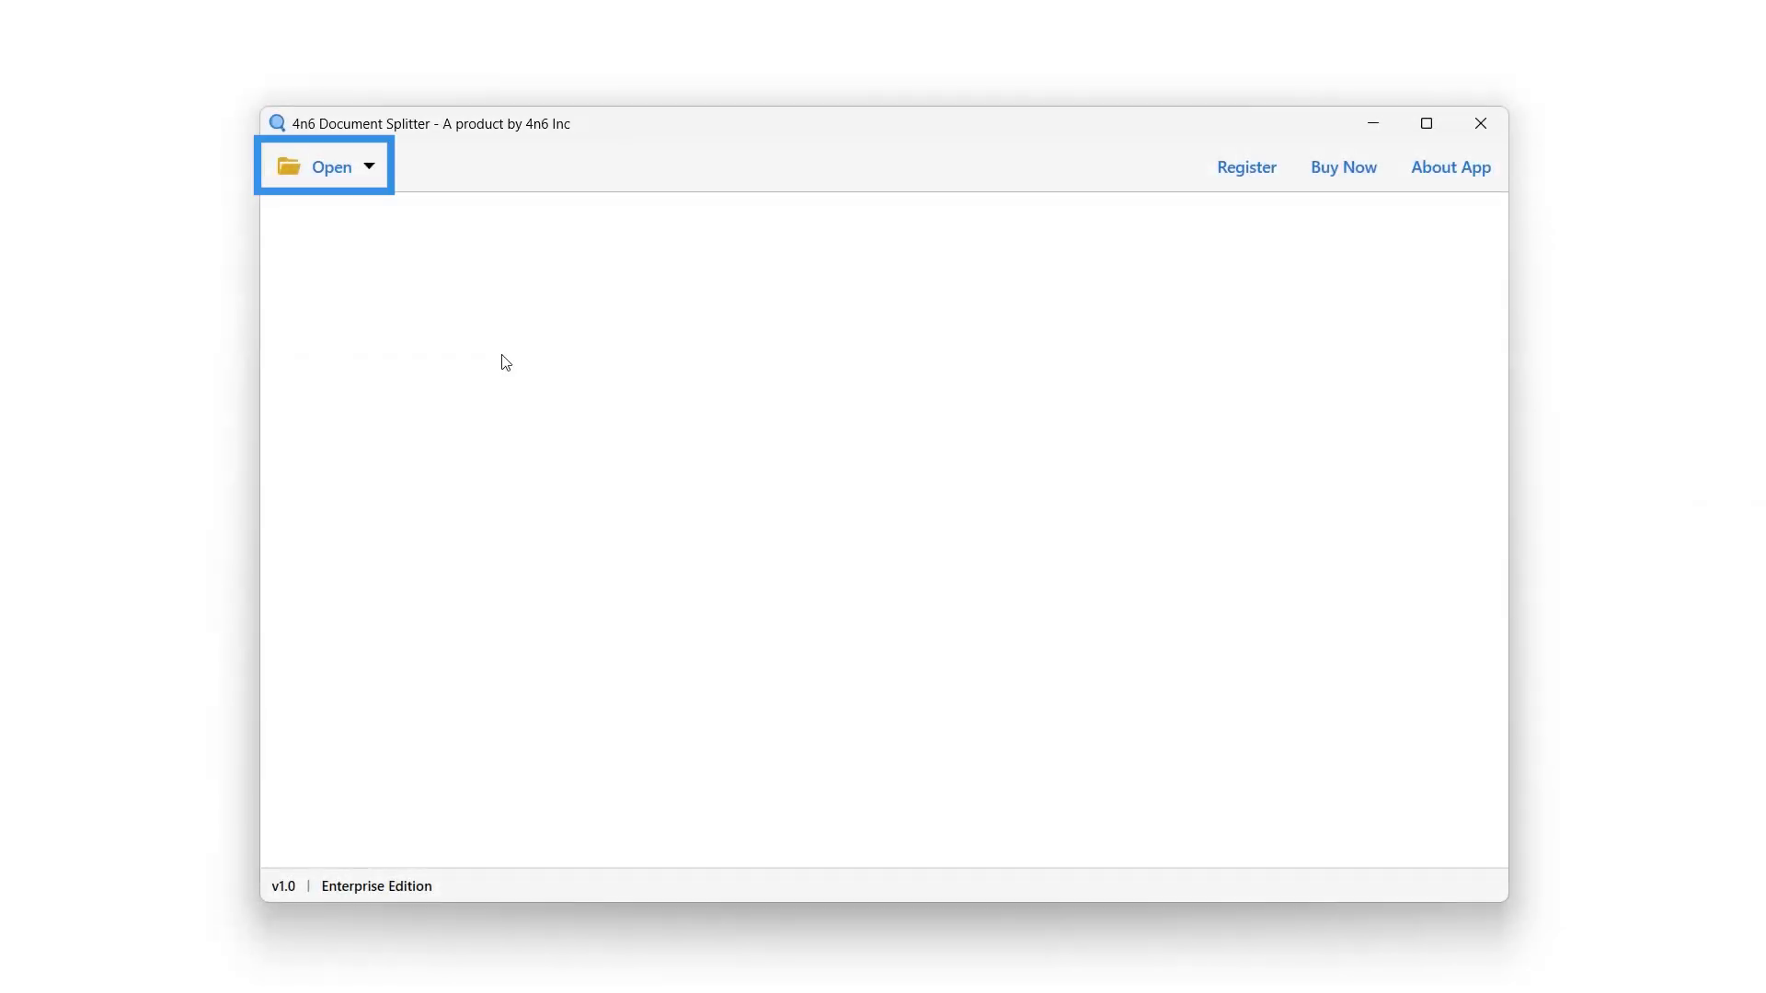
Browse the Open menu's file-type submenus and choose DOC Files > Choose Folders.
left_click(369, 176)
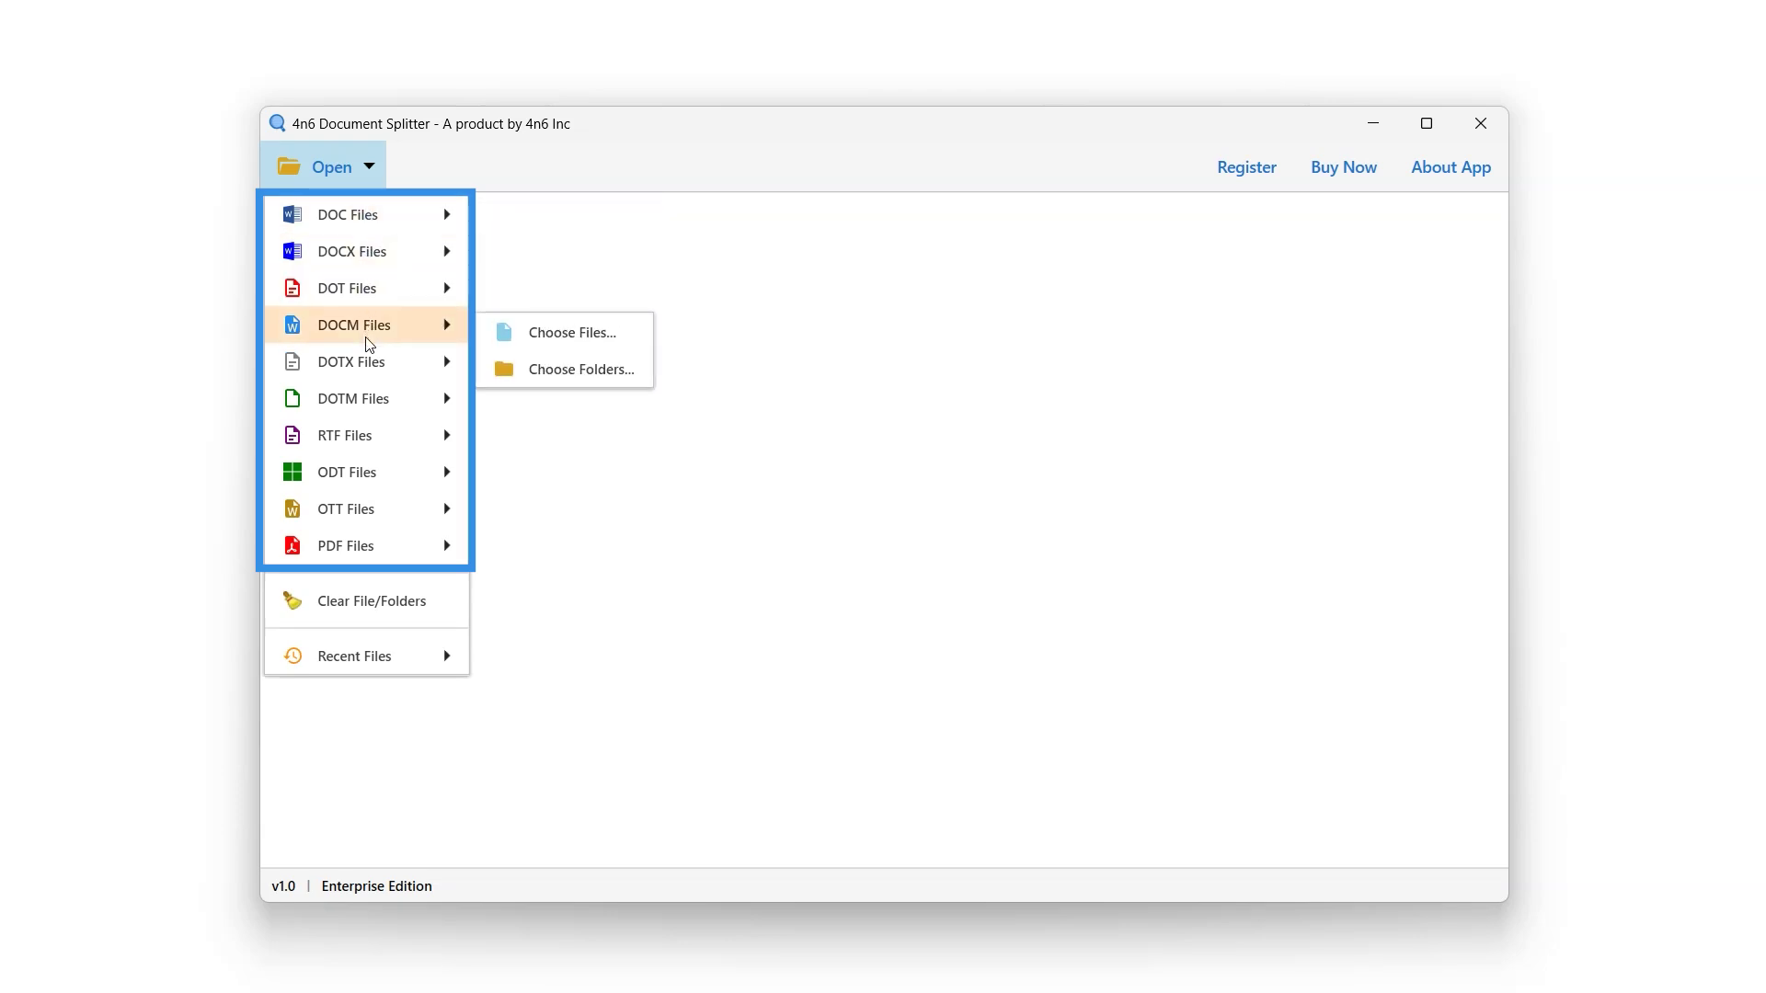
mouse_move(369, 414)
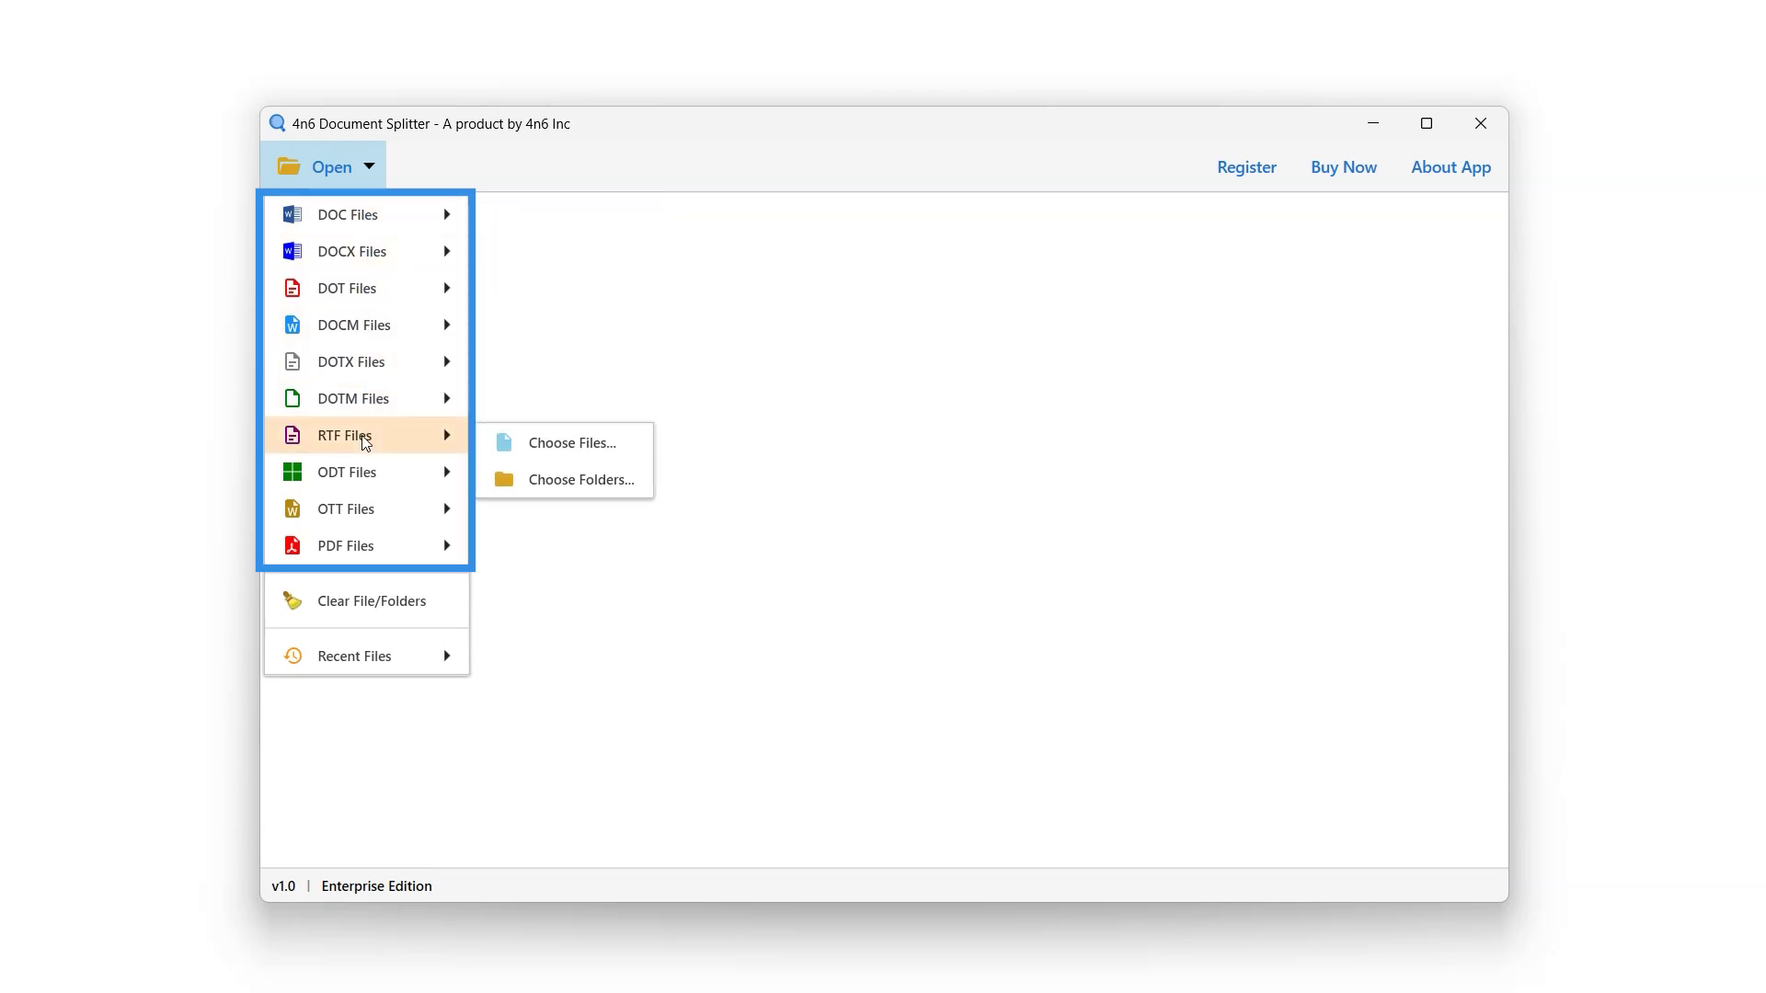
mouse_move(365, 488)
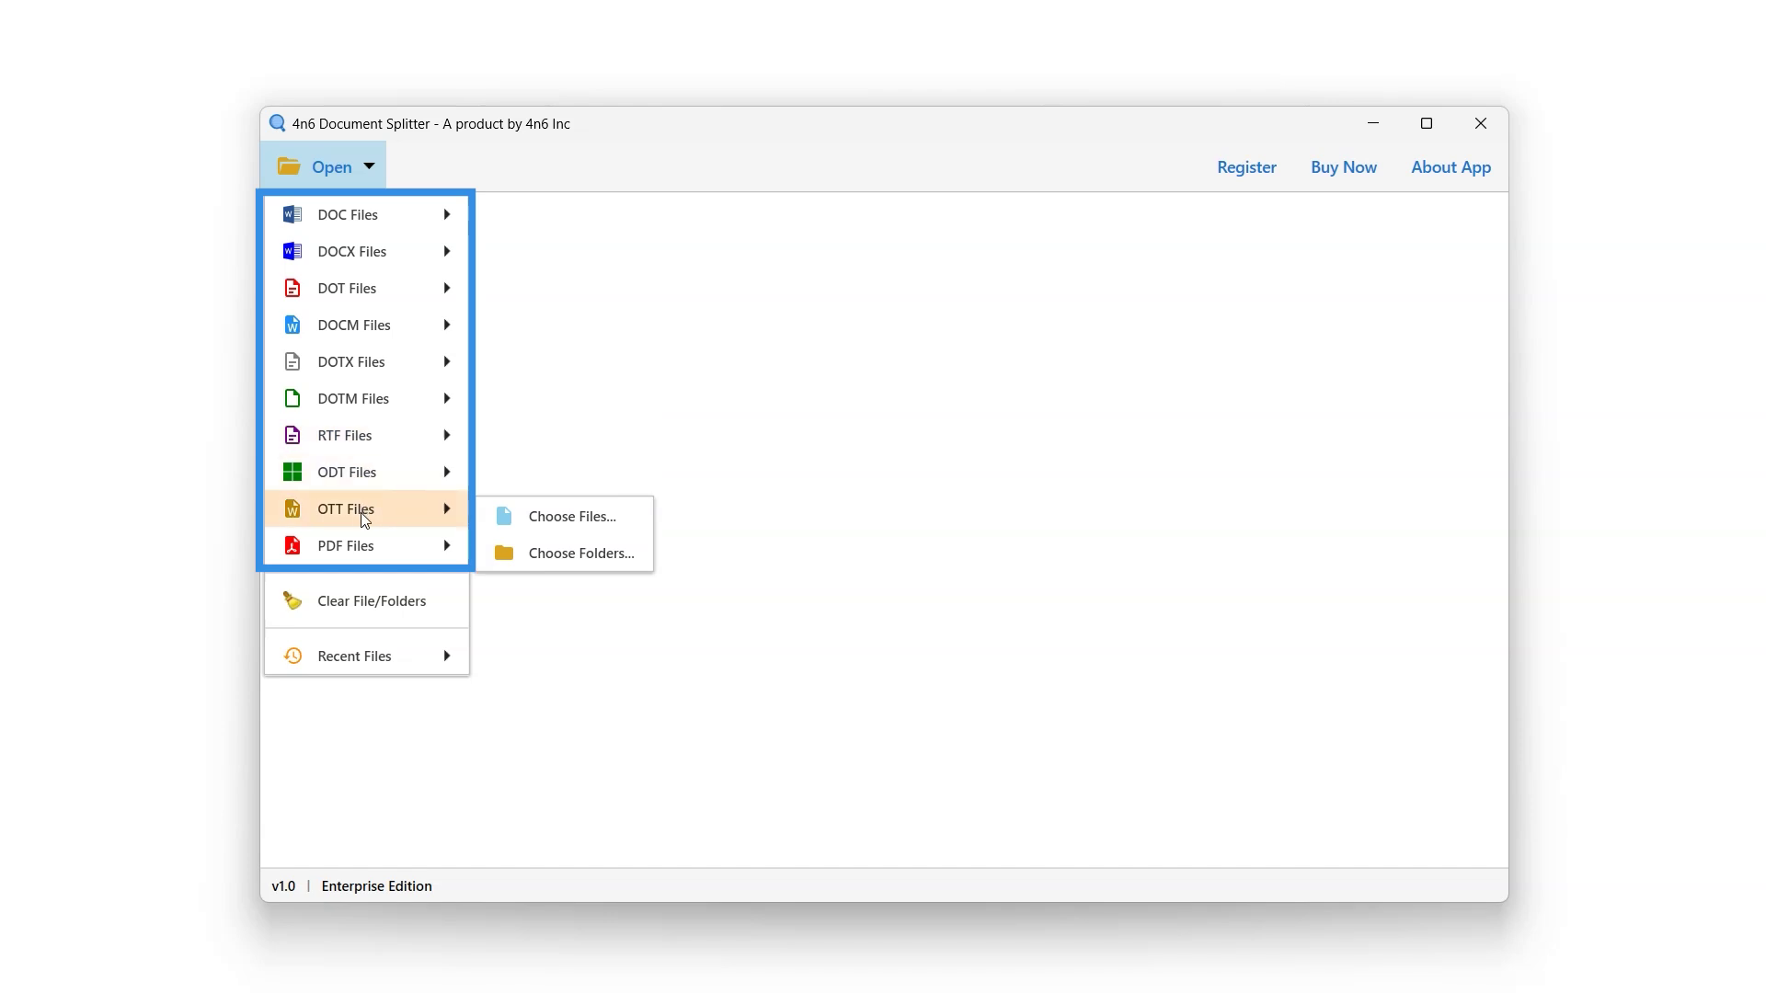
mouse_move(365, 557)
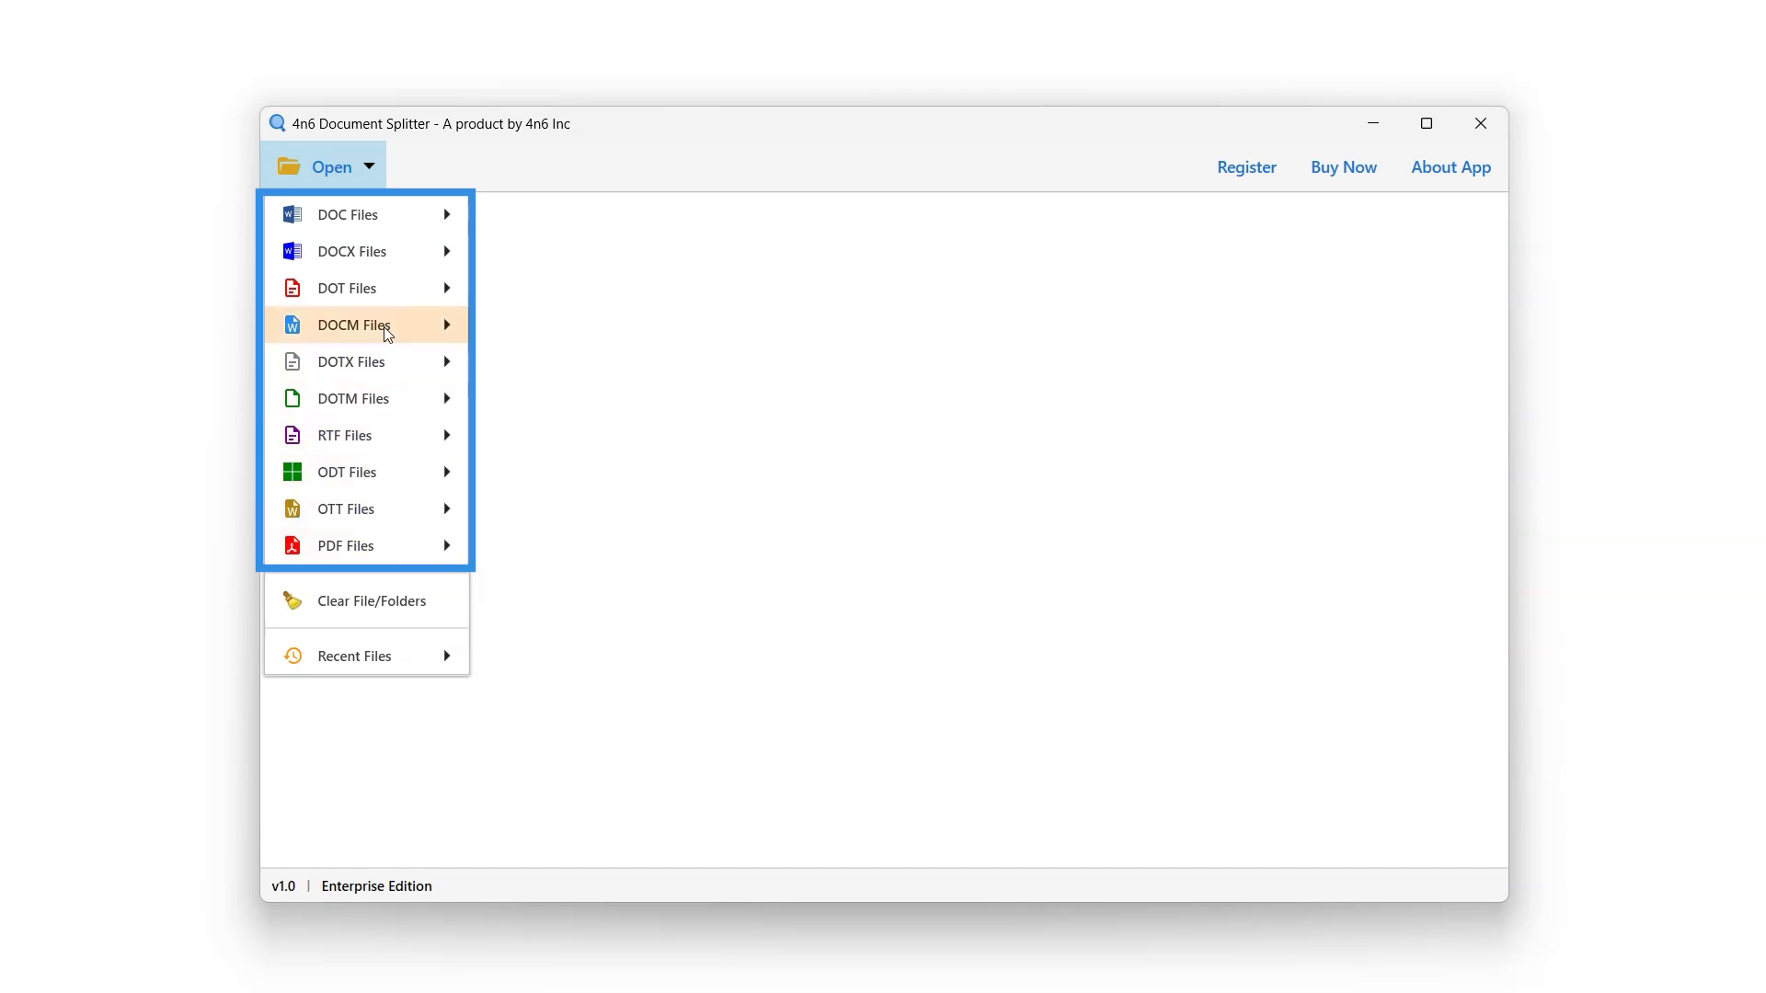
mouse_move(373, 216)
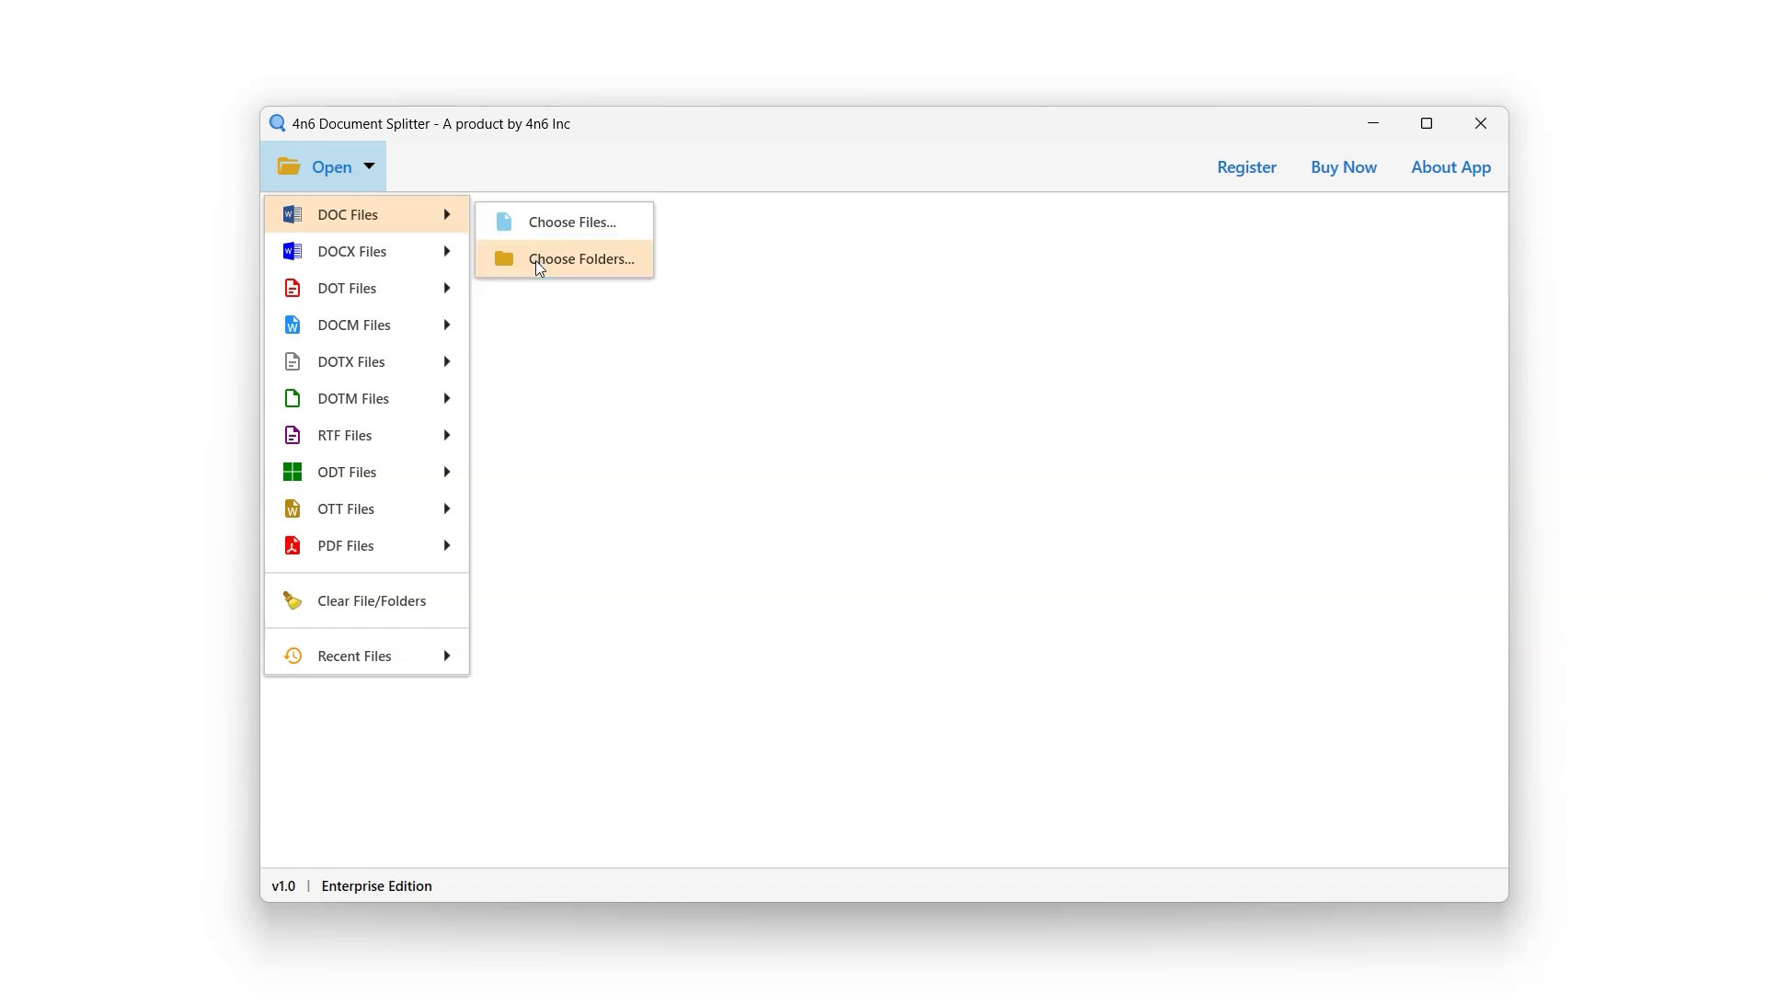
Load 'Documents Folder' from drive D: as the source folder of DOC files.
left_click(540, 260)
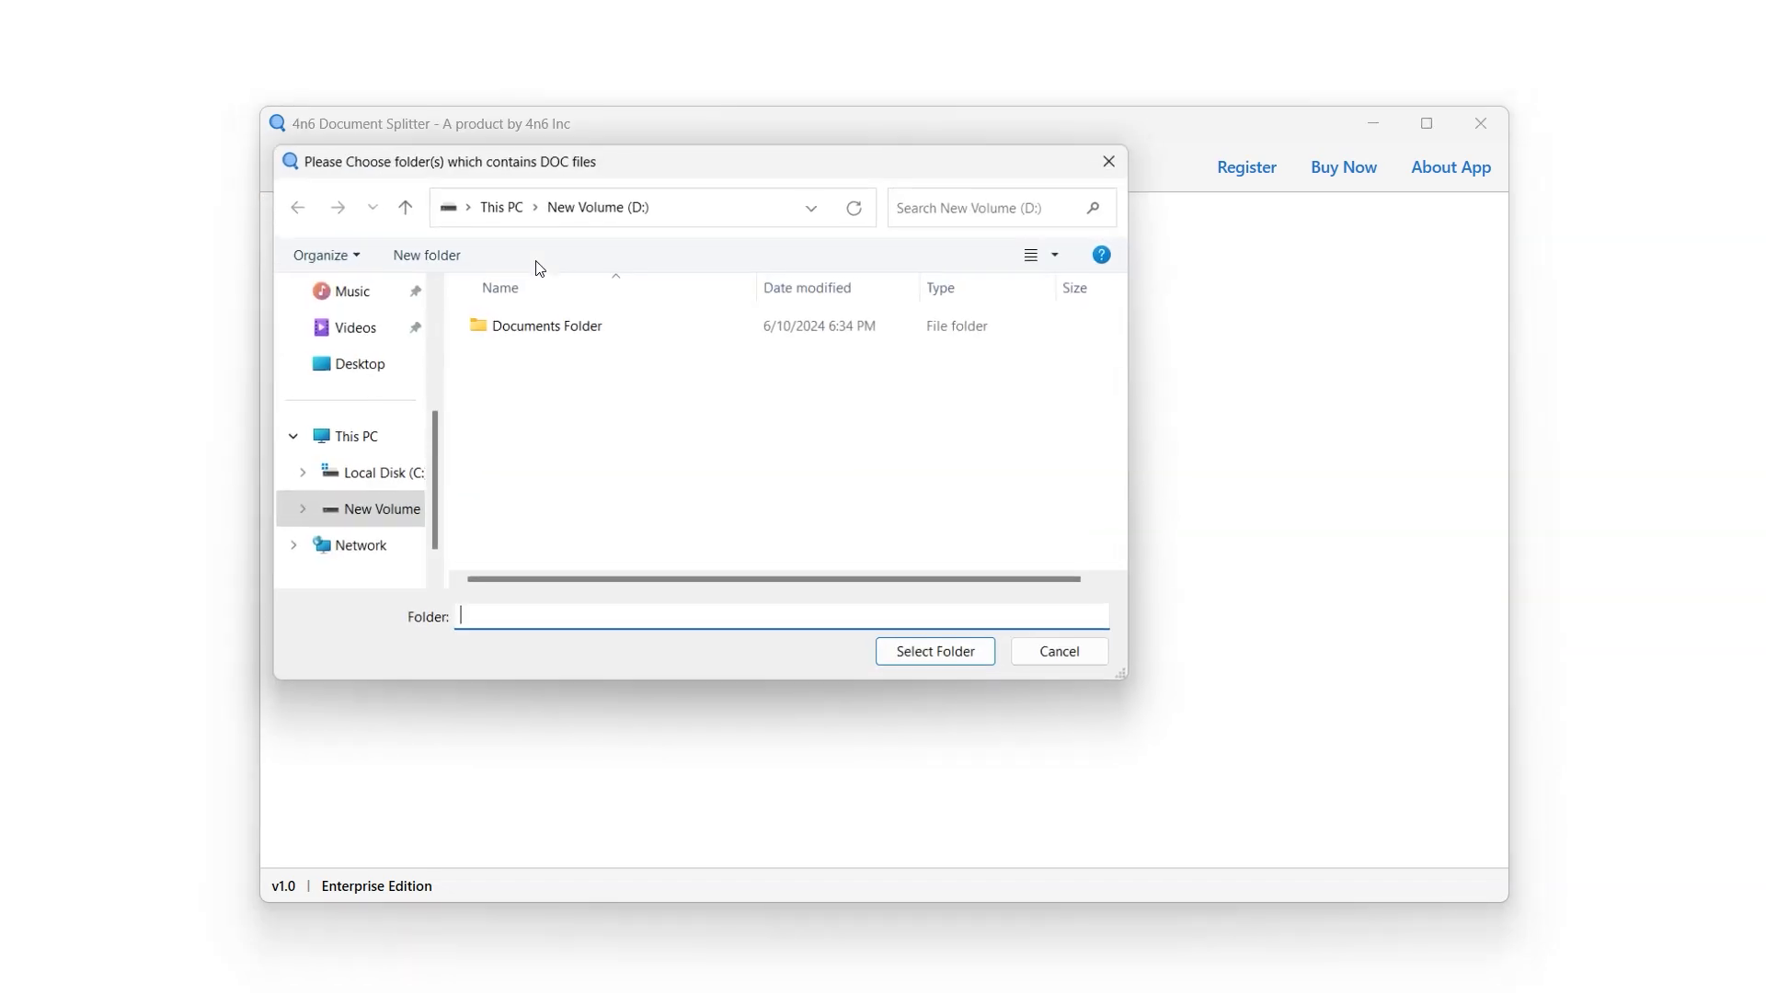
left_click(553, 322)
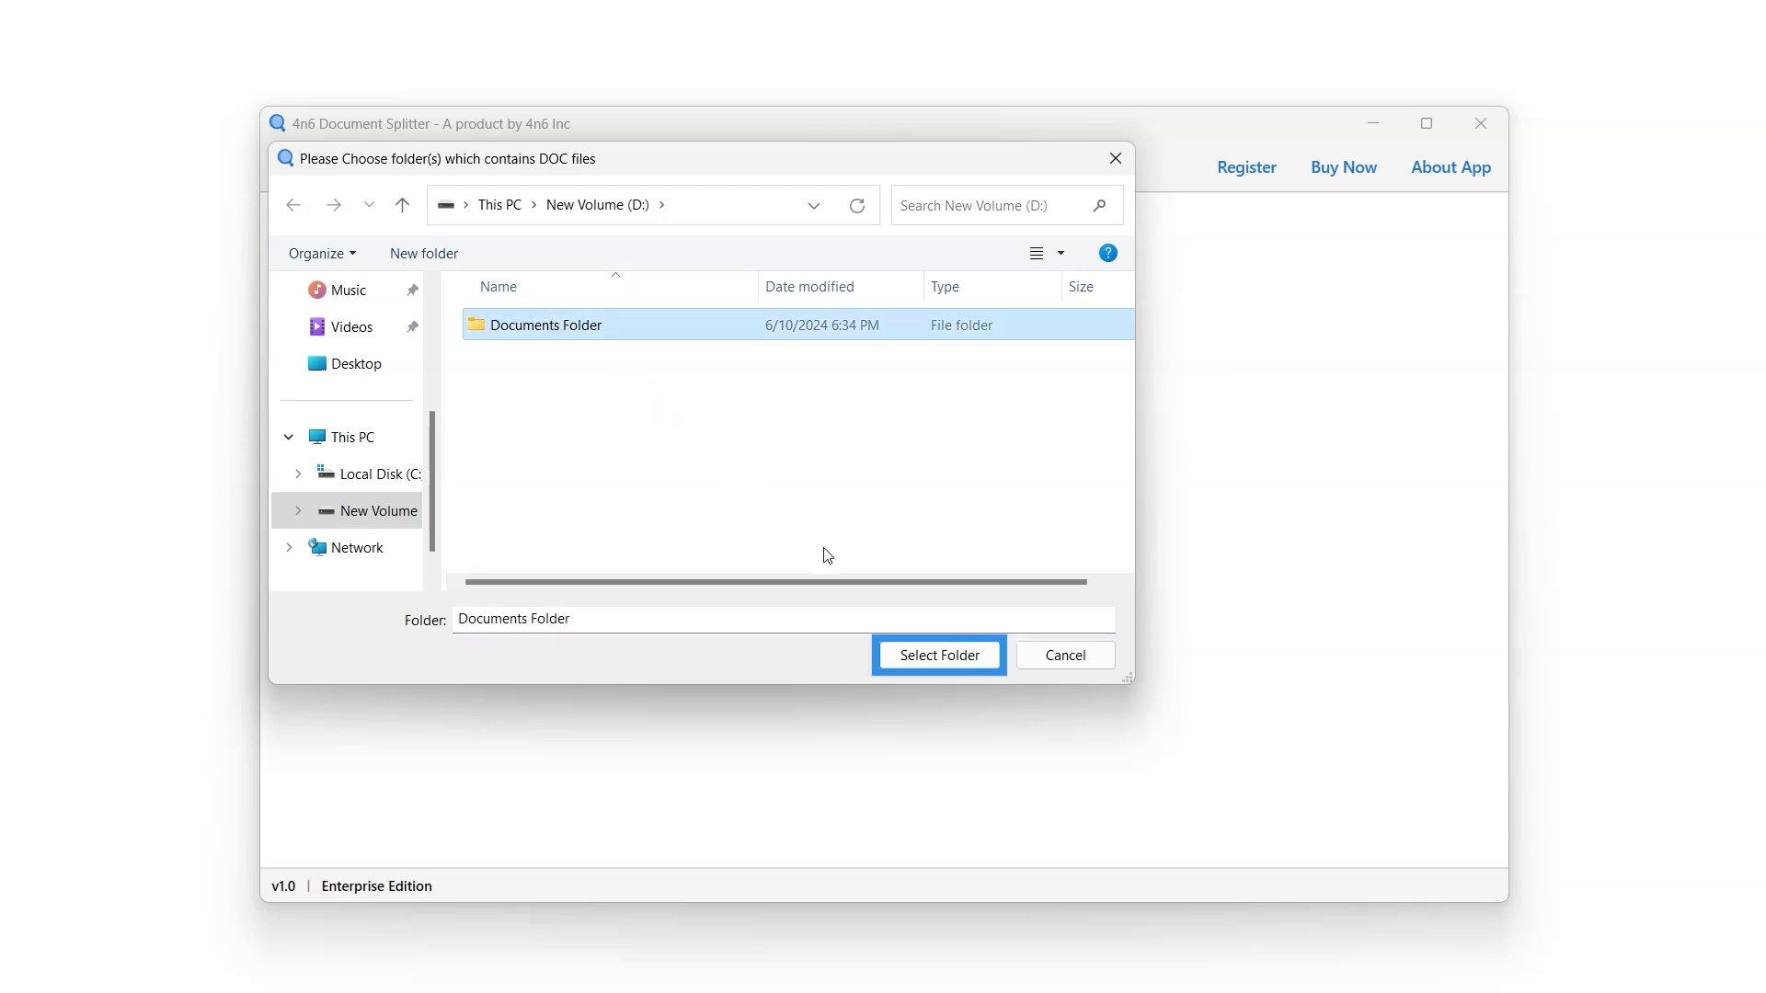
left_click(937, 653)
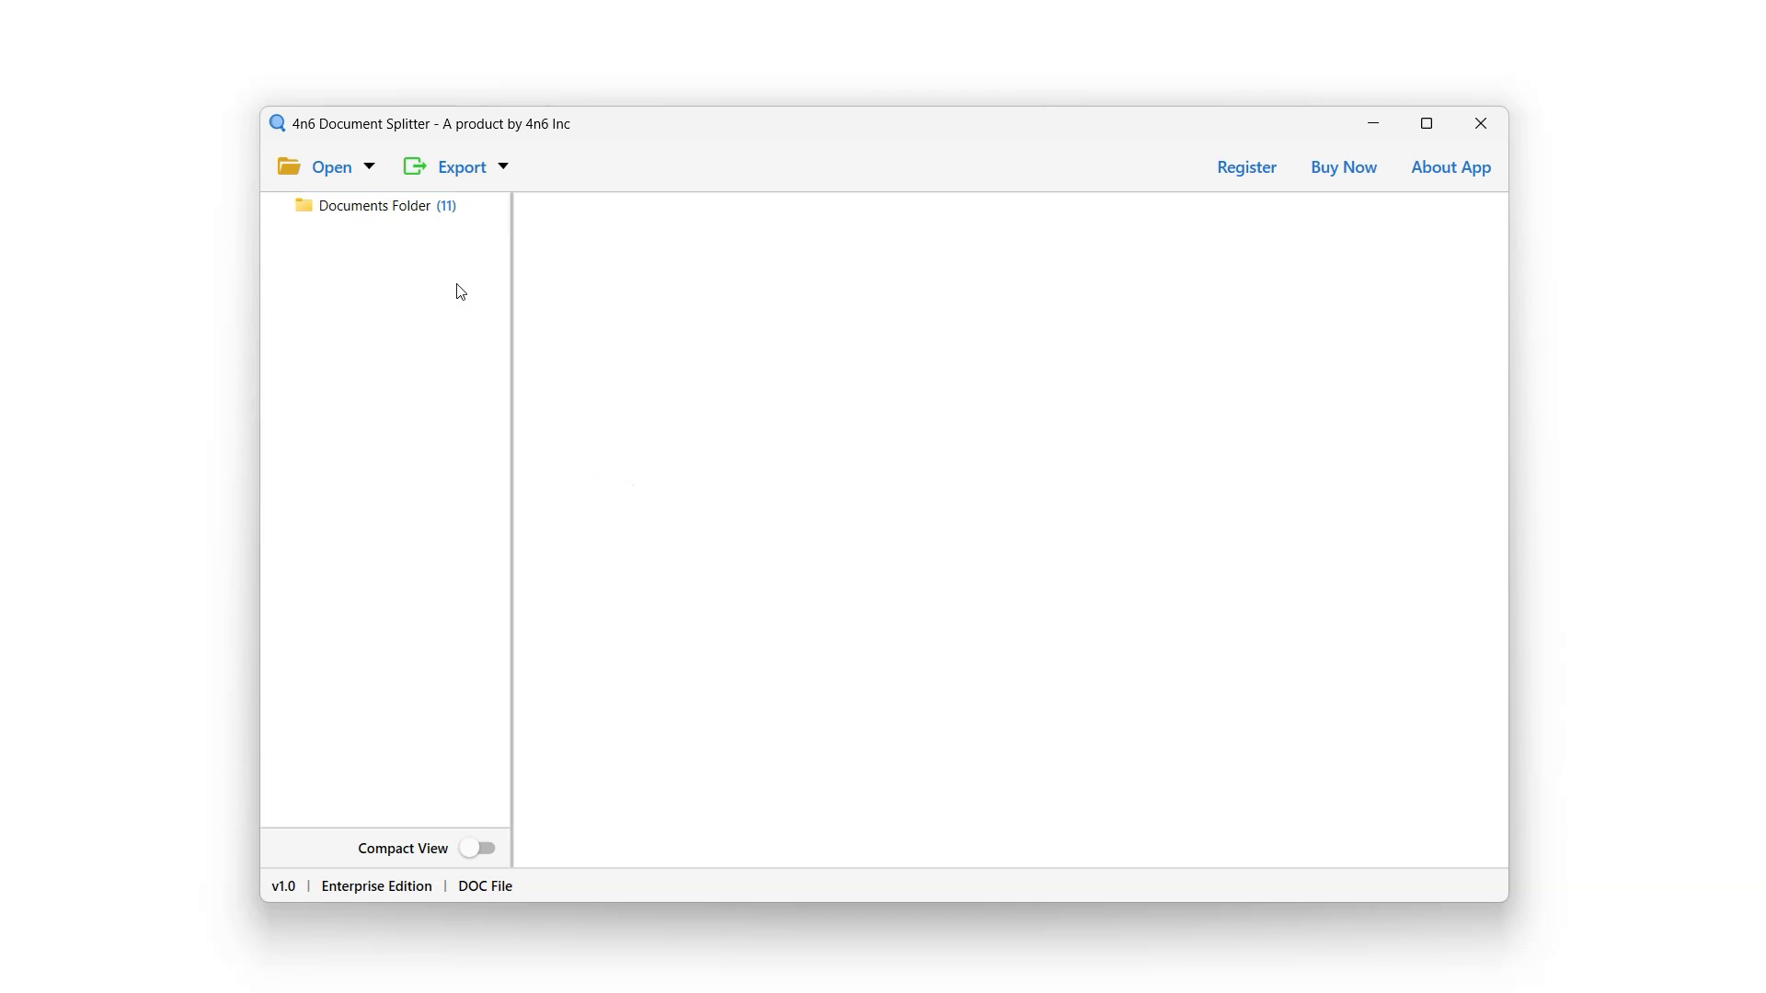
List the 11 files in Documents Folder and preview #1 file-sample.doc.
left_click(439, 211)
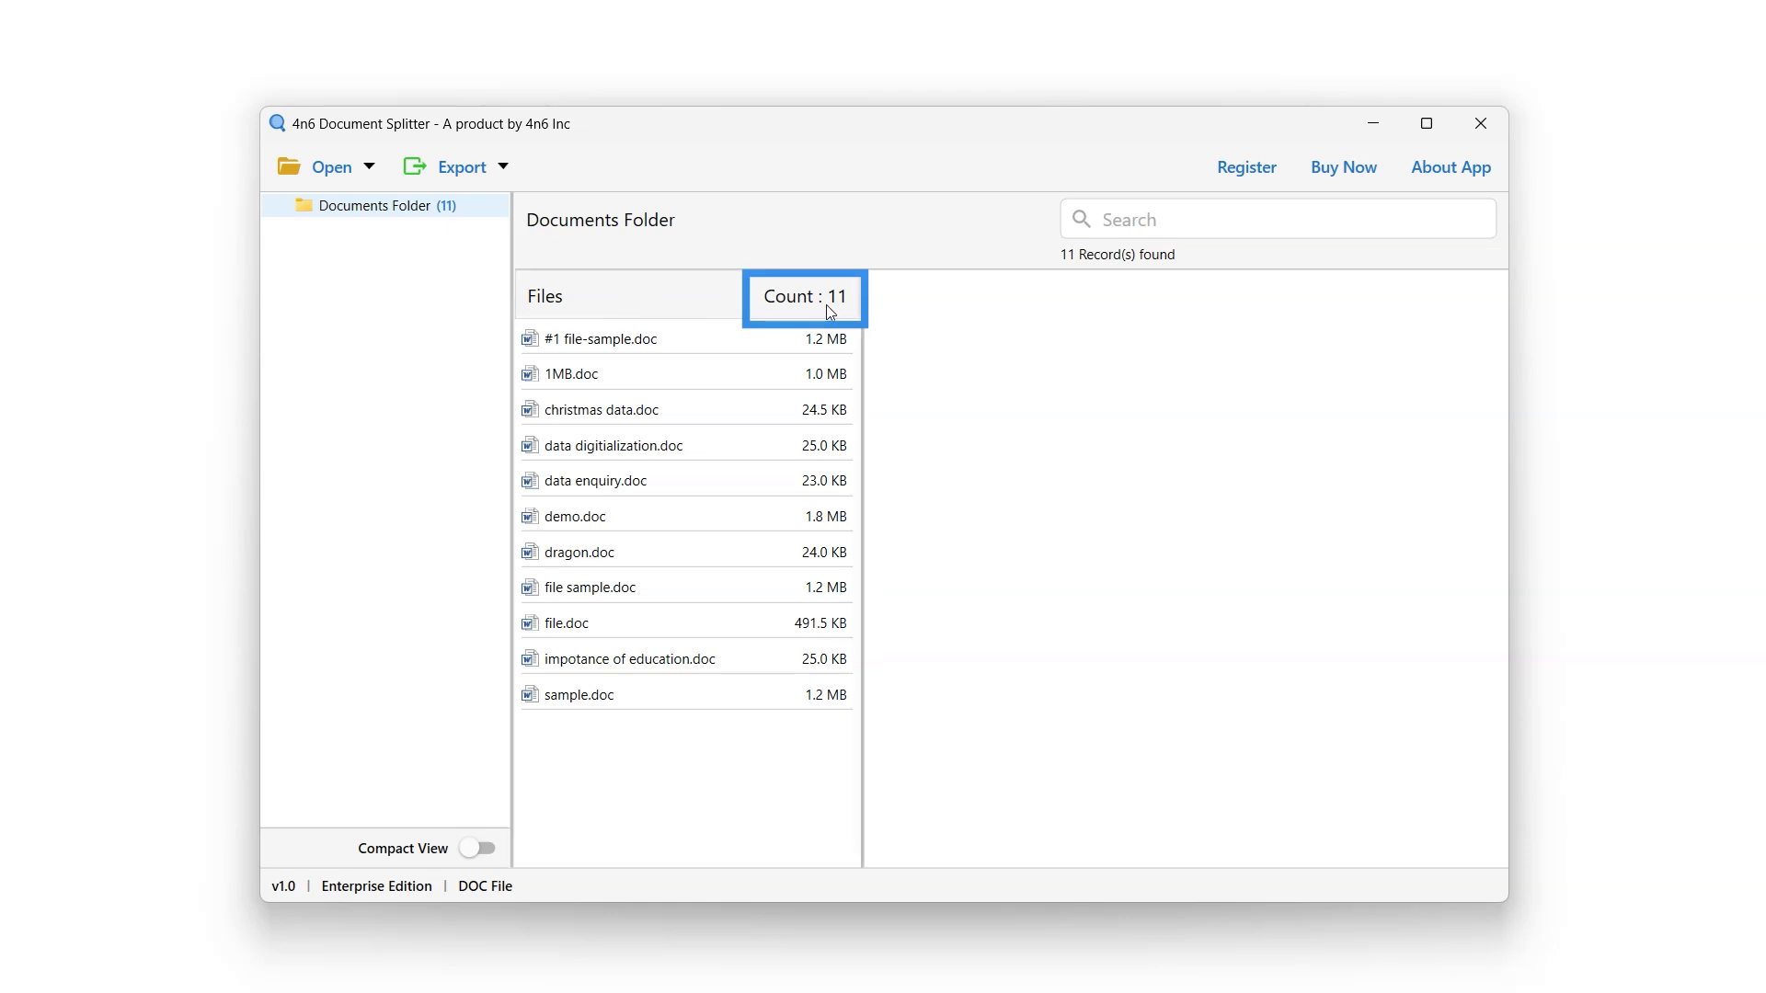
left_click(765, 354)
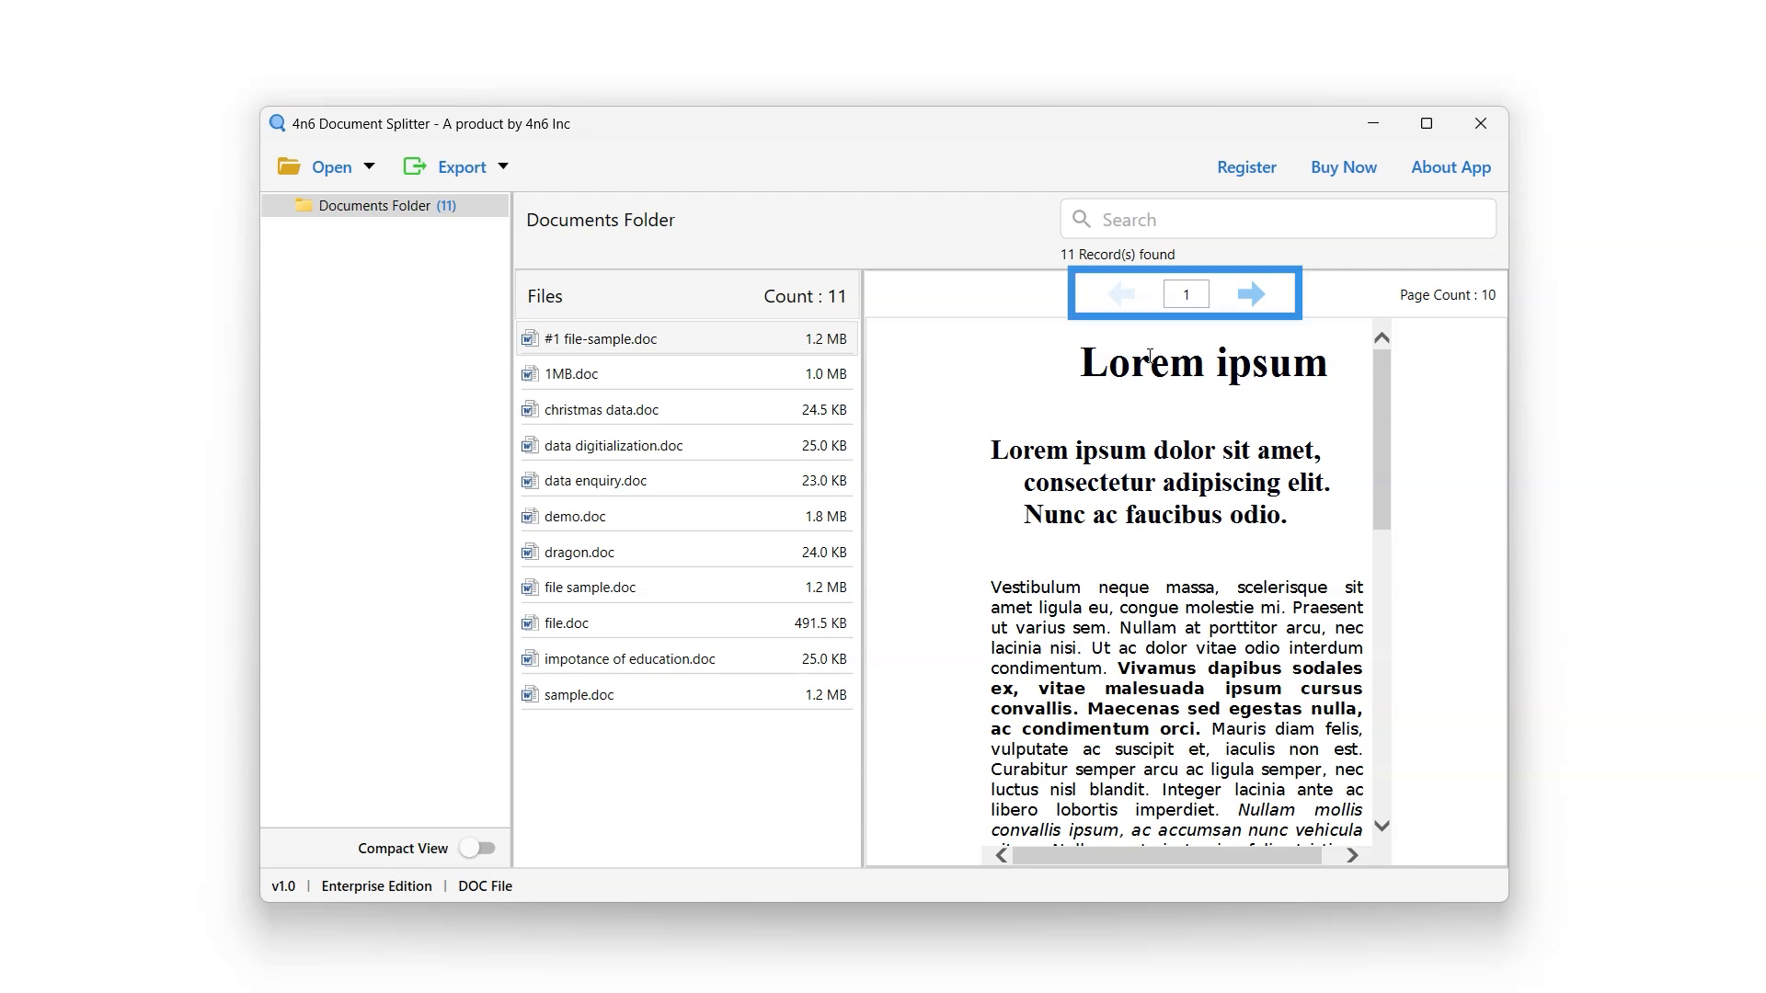
Advance the #1 file-sample.doc preview to page 4, then bring up the Export > Split options.
left_click(1251, 295)
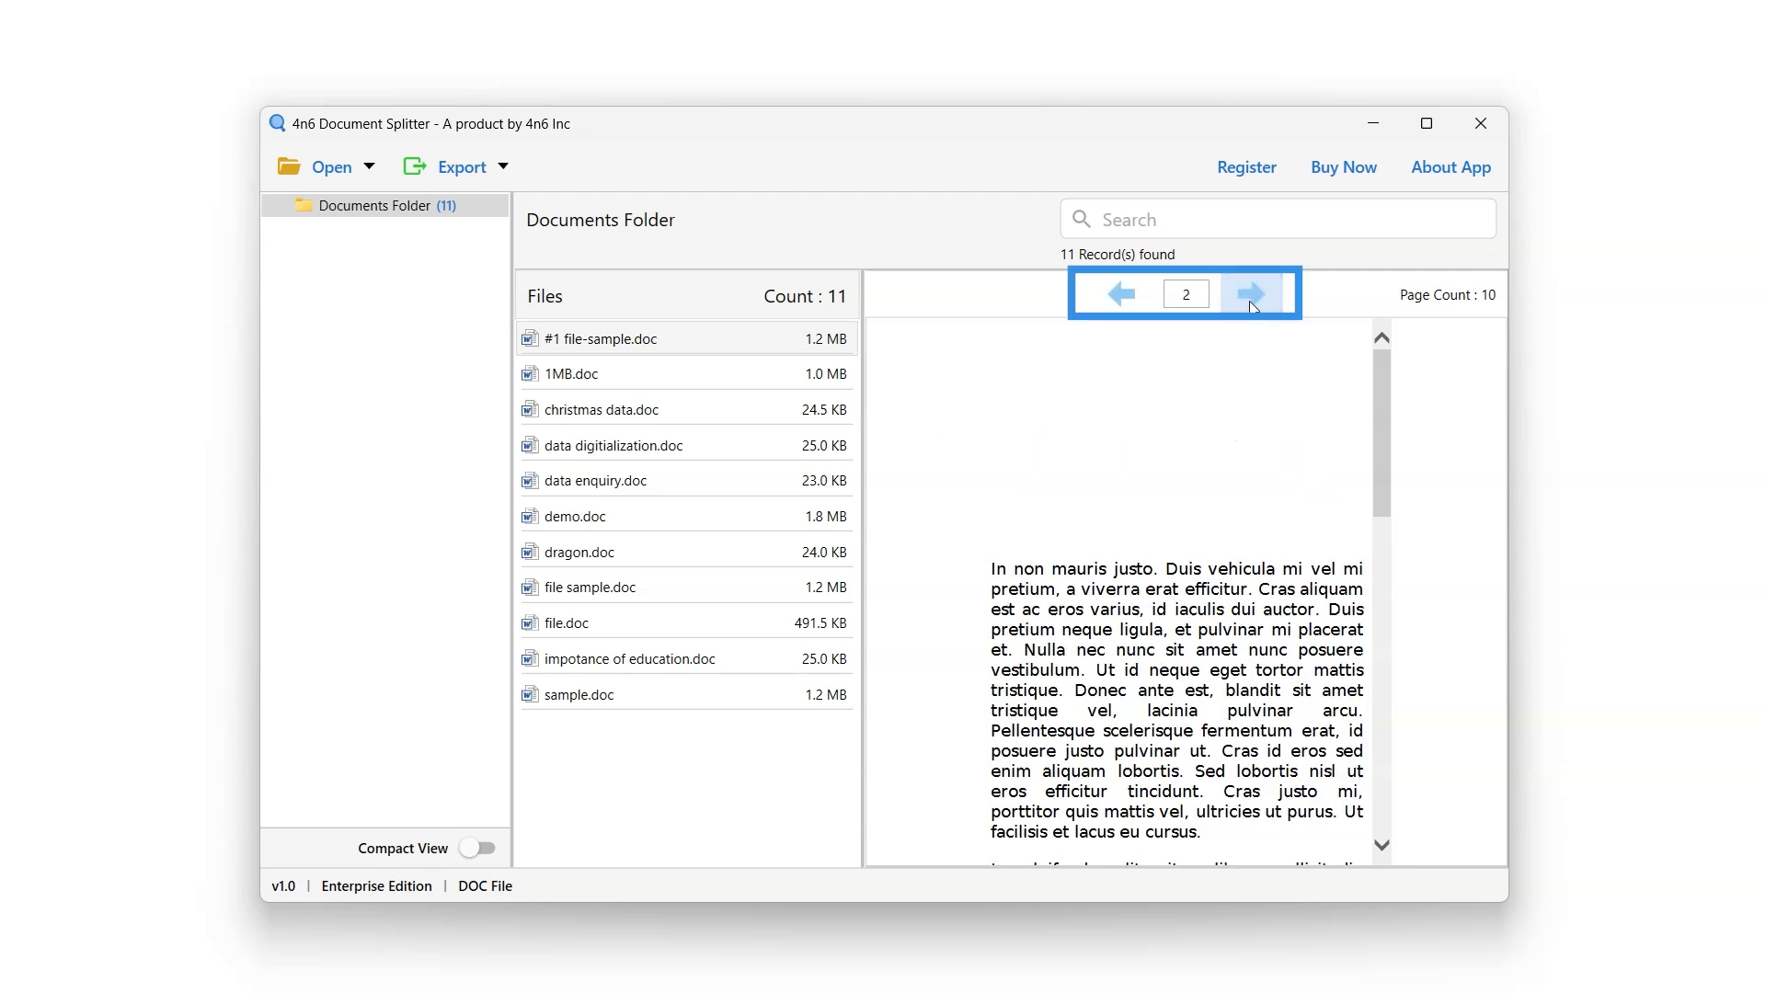
left_click(1249, 301)
left_click(1249, 301)
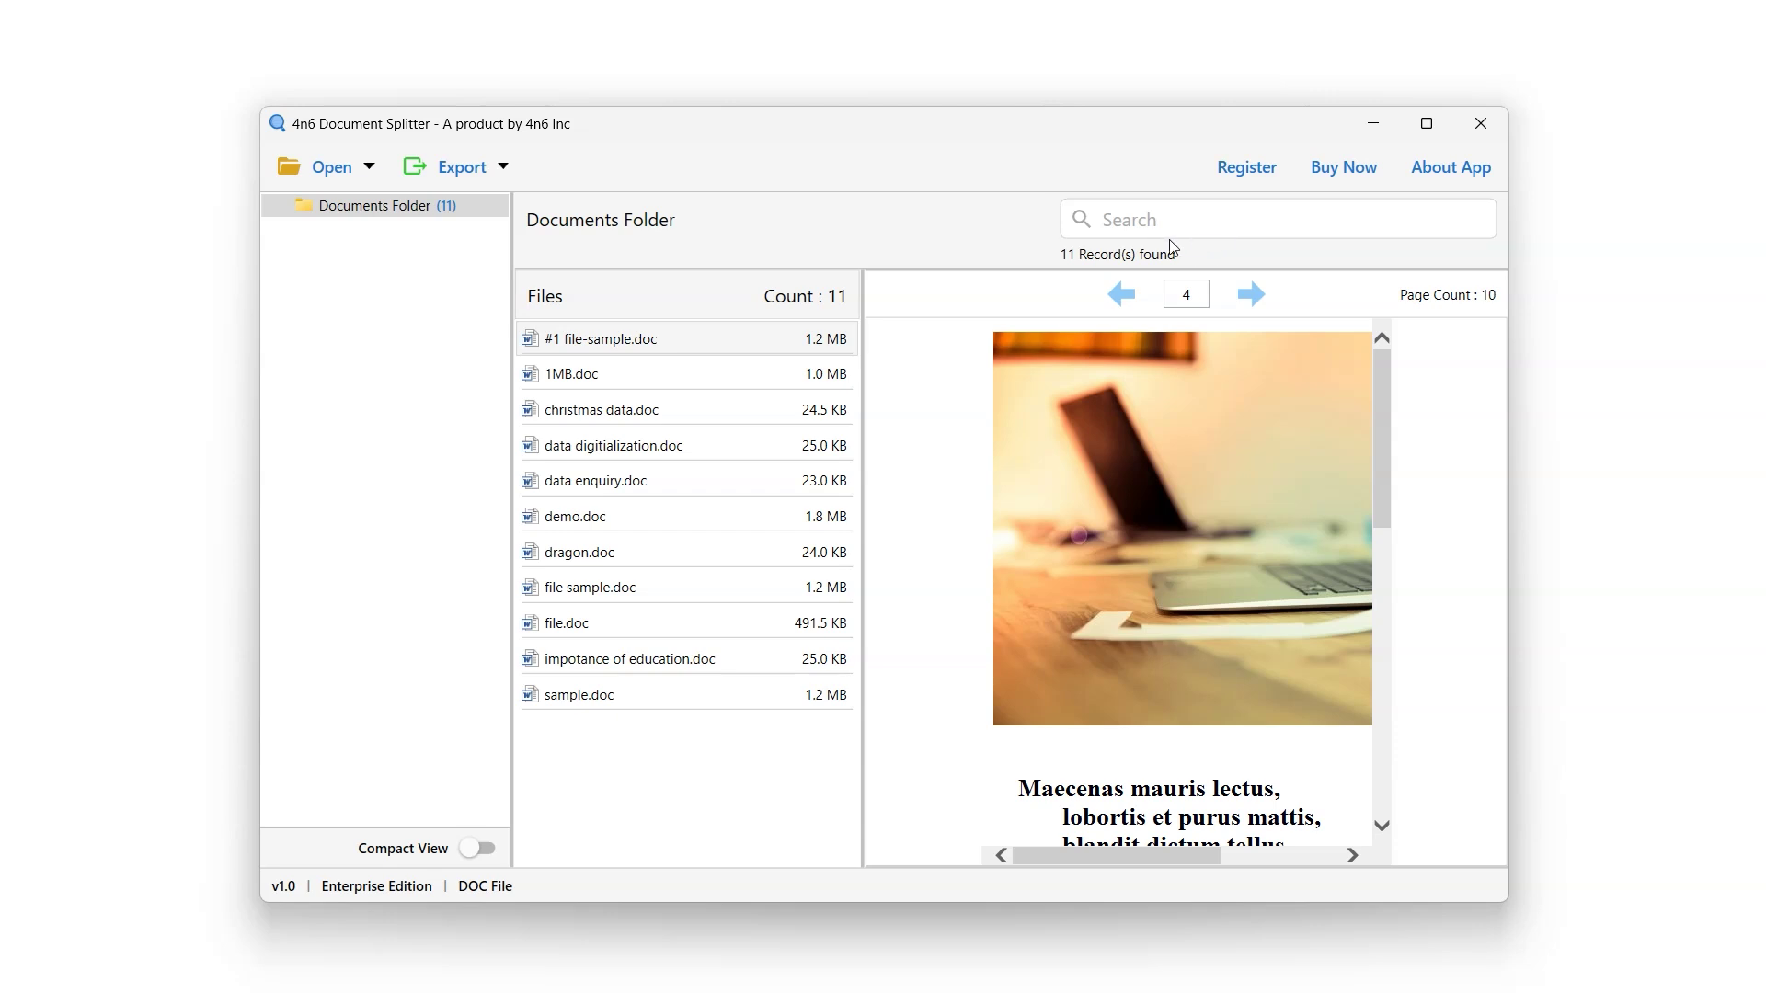
left_click(483, 173)
left_click(487, 223)
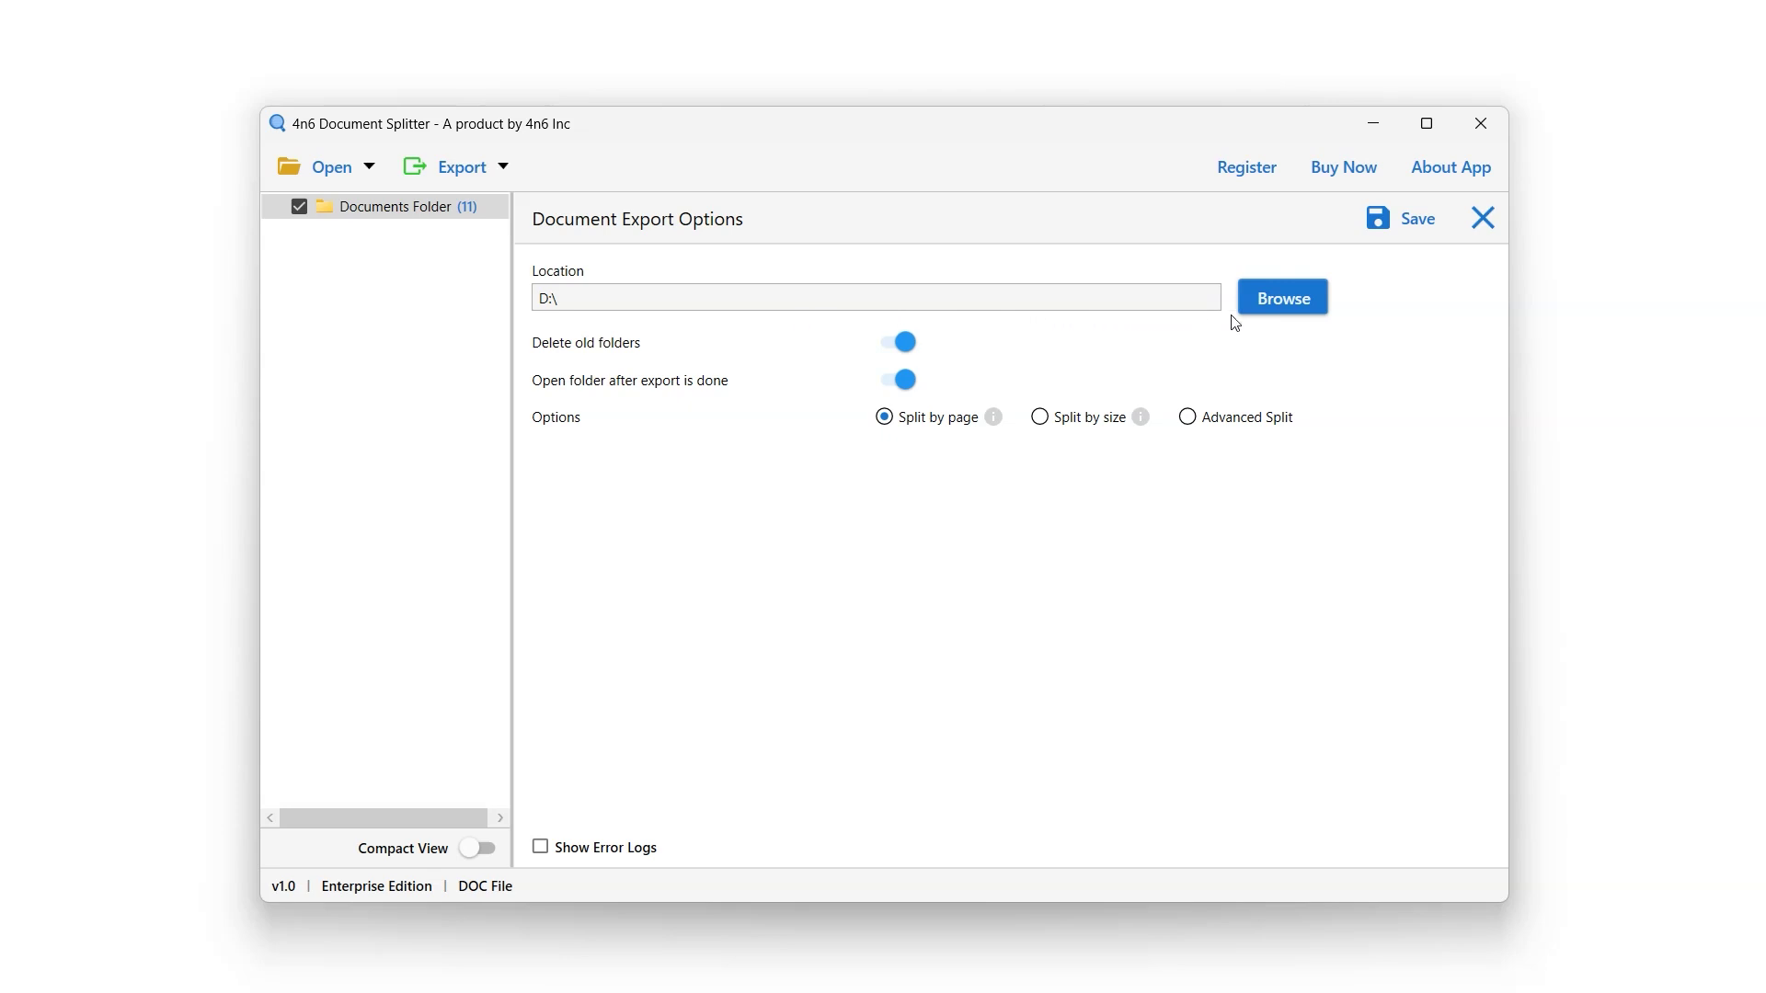
Create a new 'splitted files' folder on D: and make it the export location.
left_click(1279, 304)
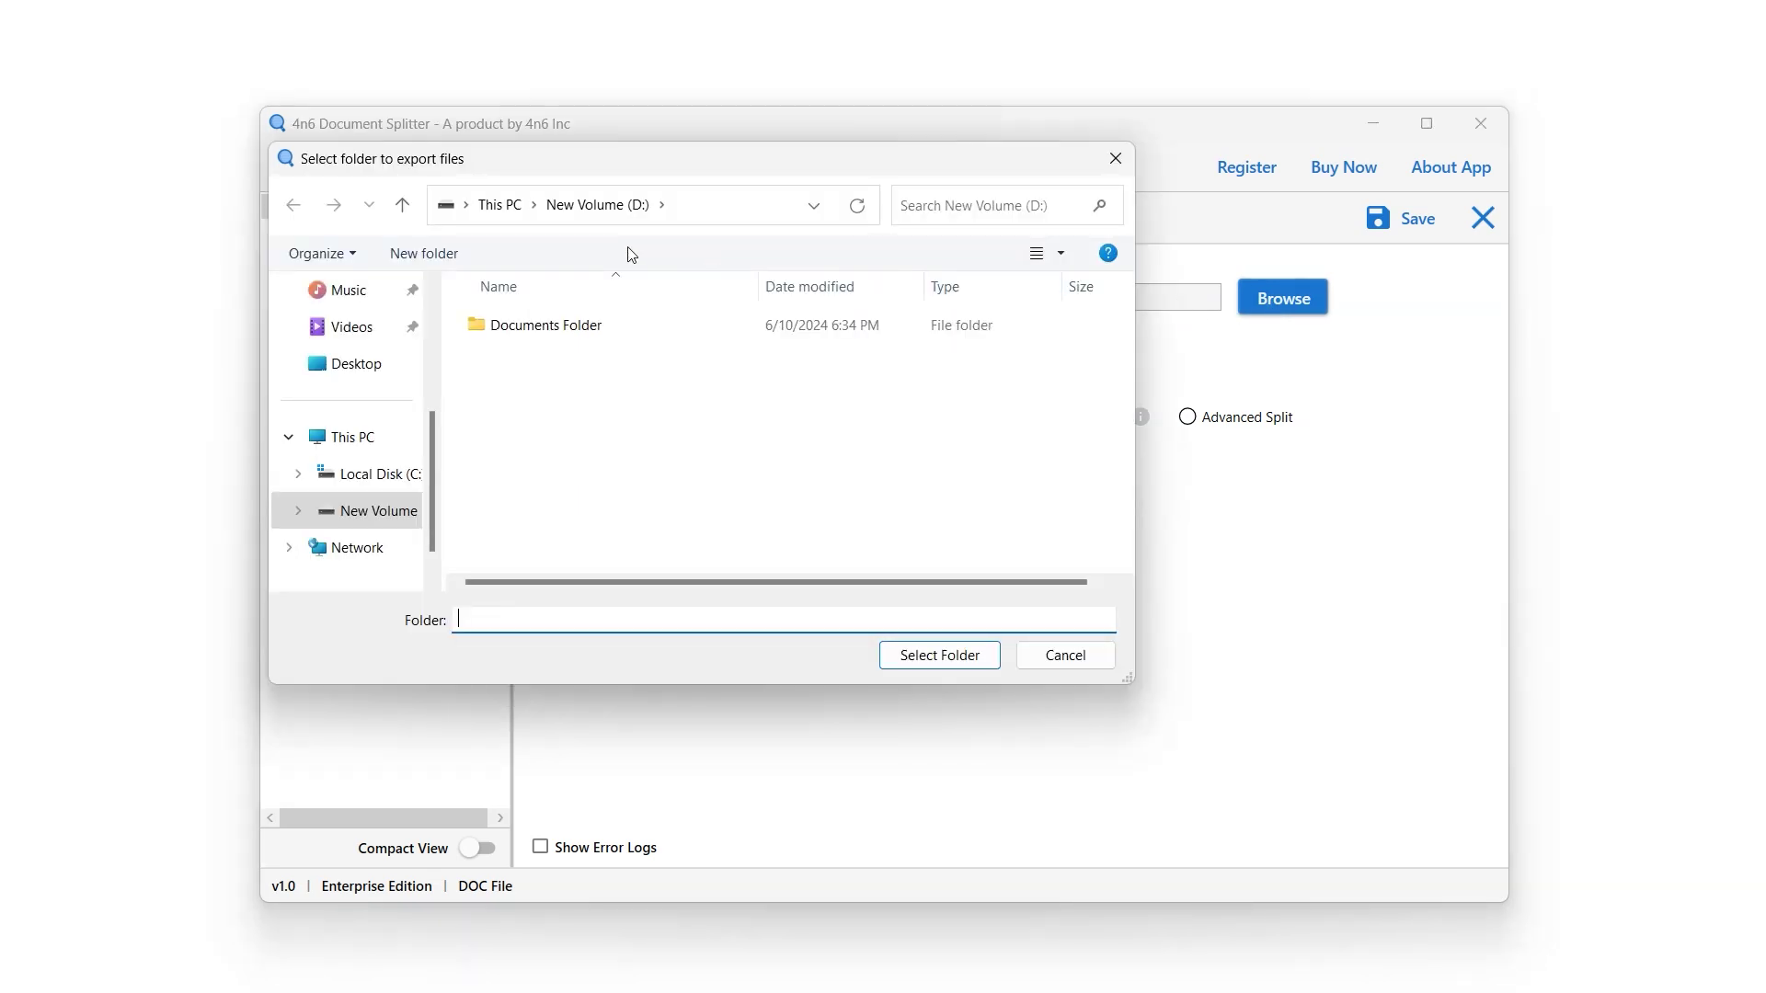
left_click(431, 245)
type("splitted files")
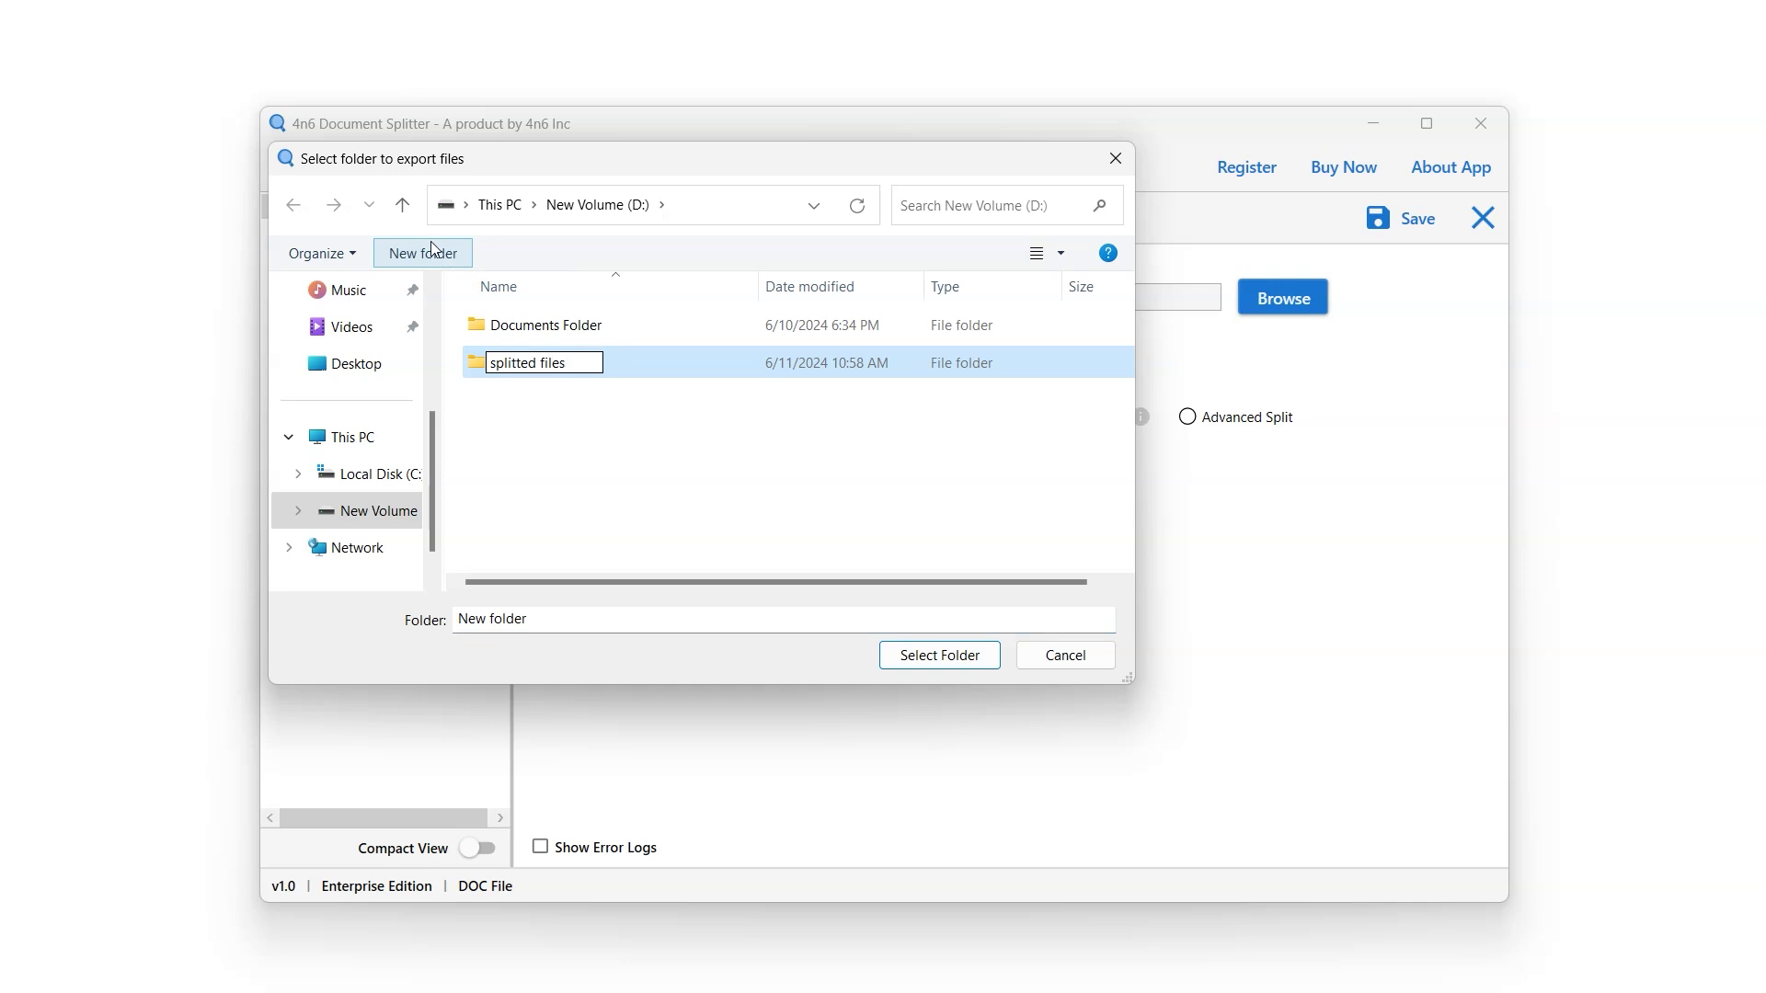
key("Return")
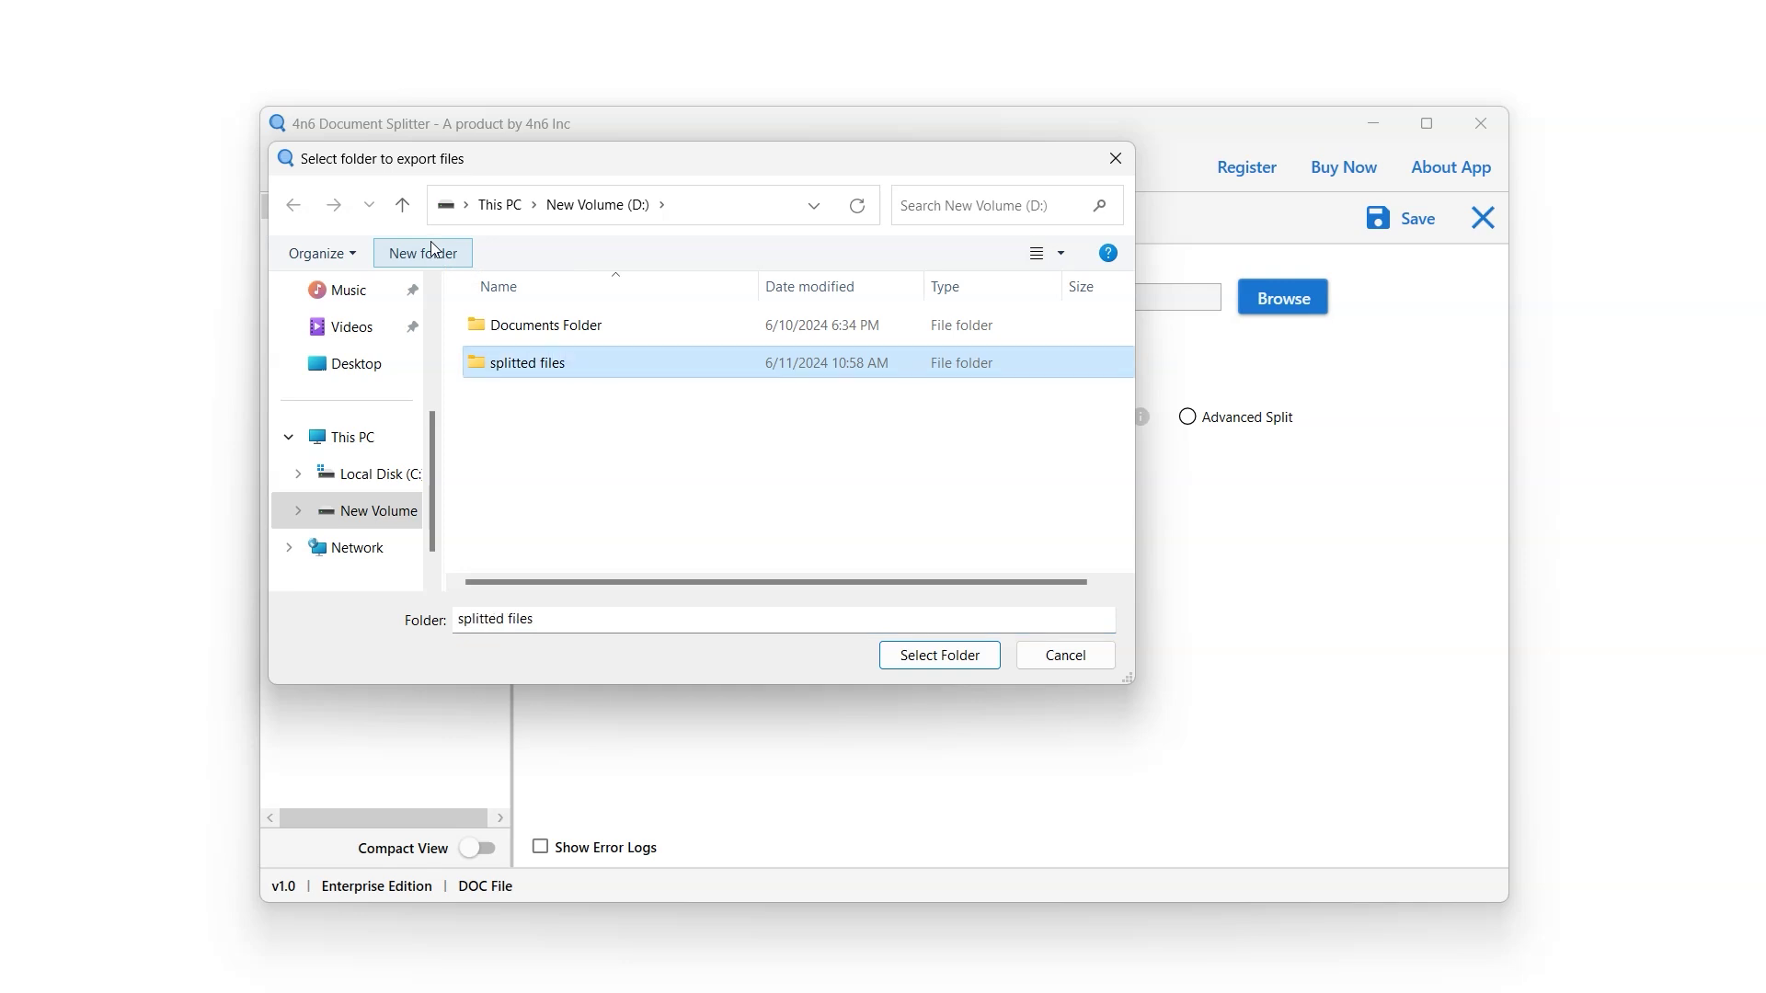
left_click(940, 655)
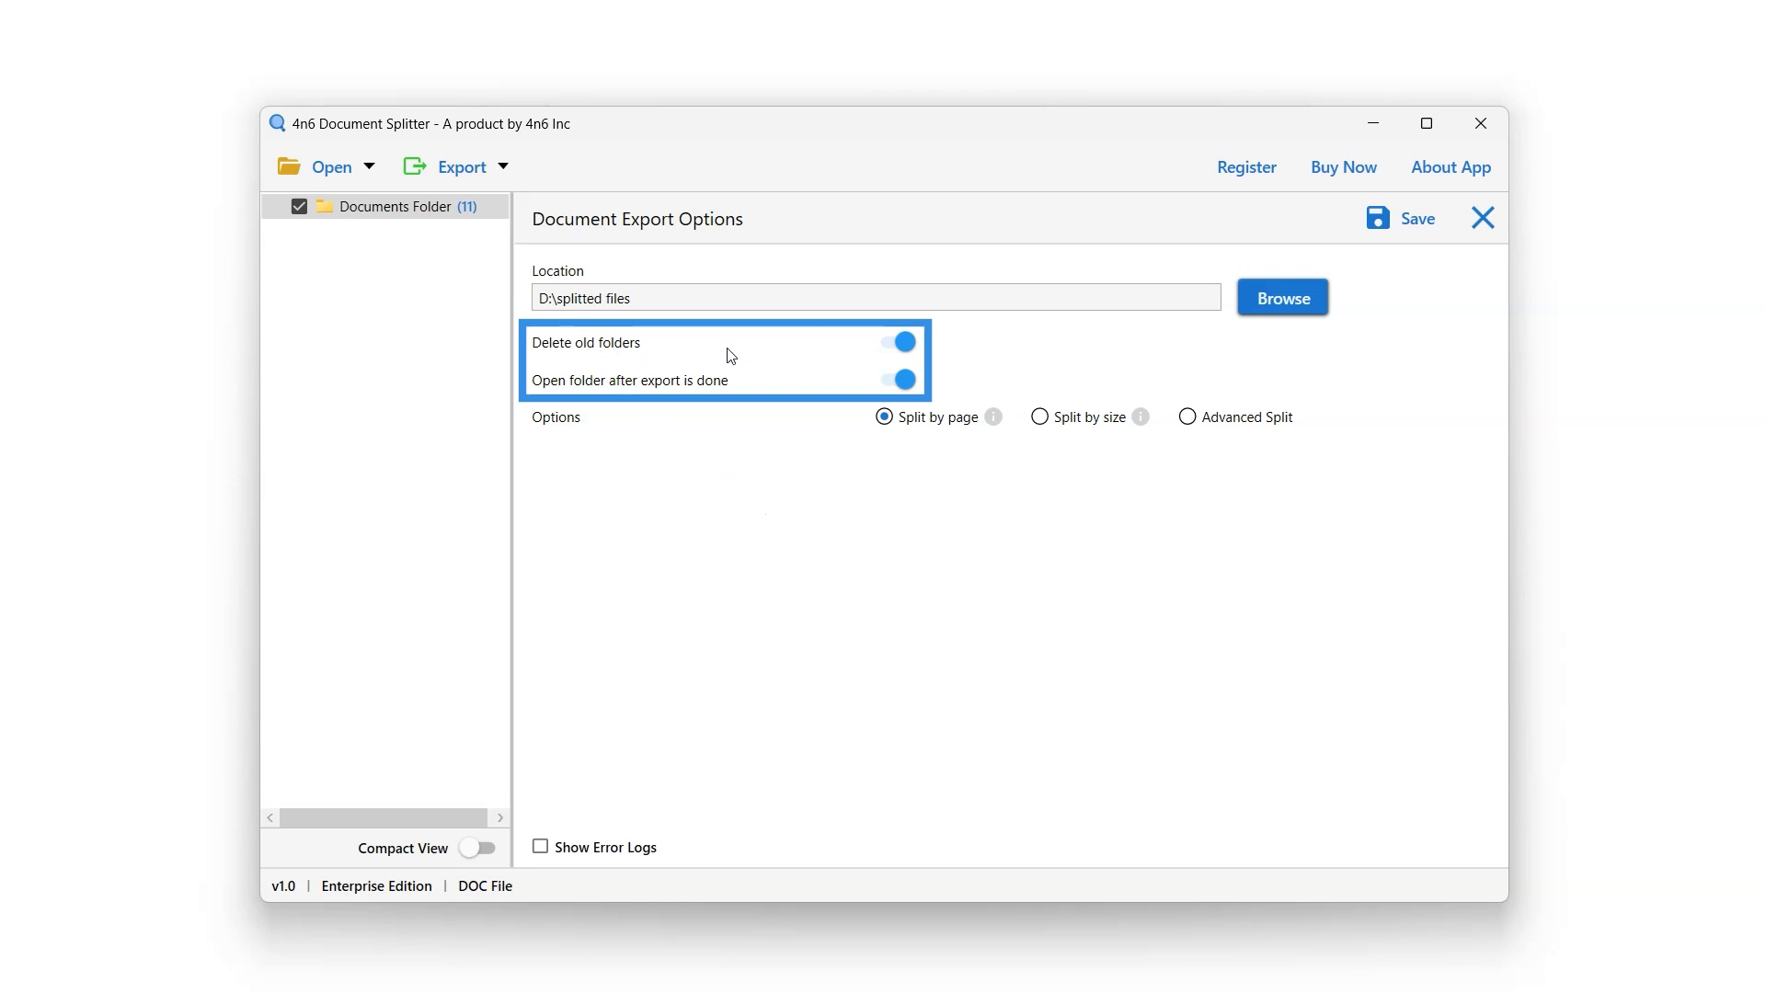
left_click(902, 344)
left_click(908, 389)
left_click(908, 390)
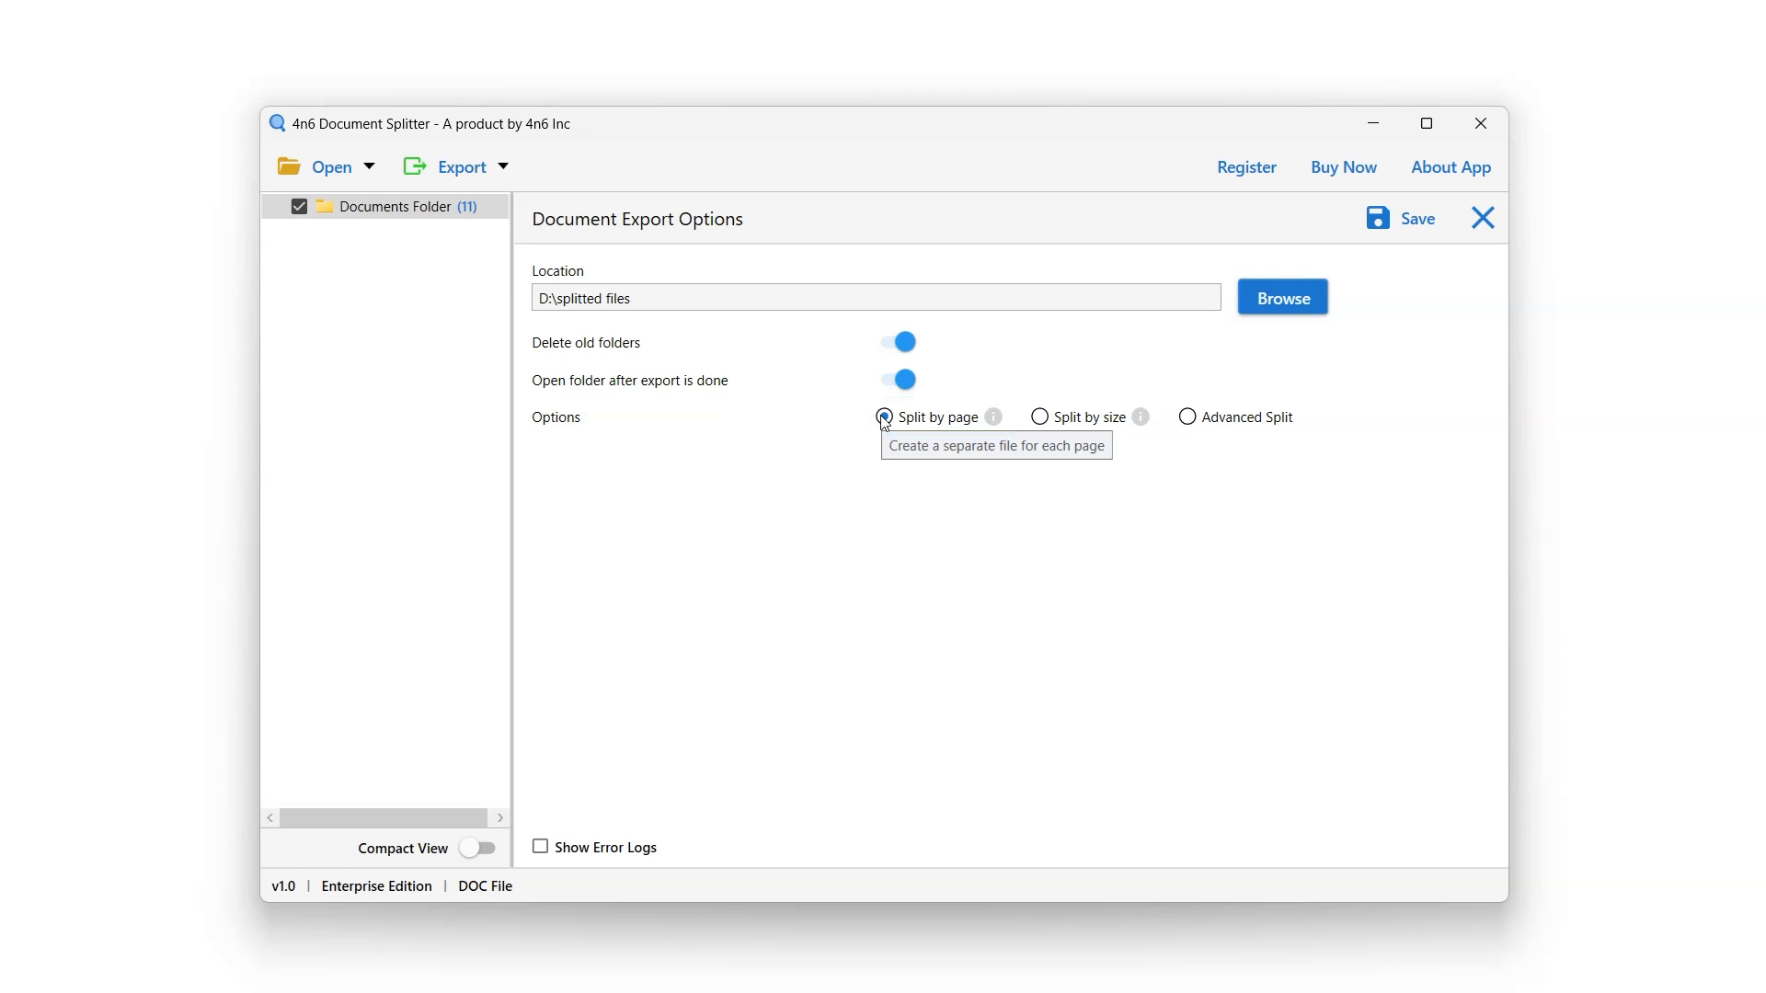
Try Split by size with Kb units, then switch to Advanced Split.
left_click(1040, 422)
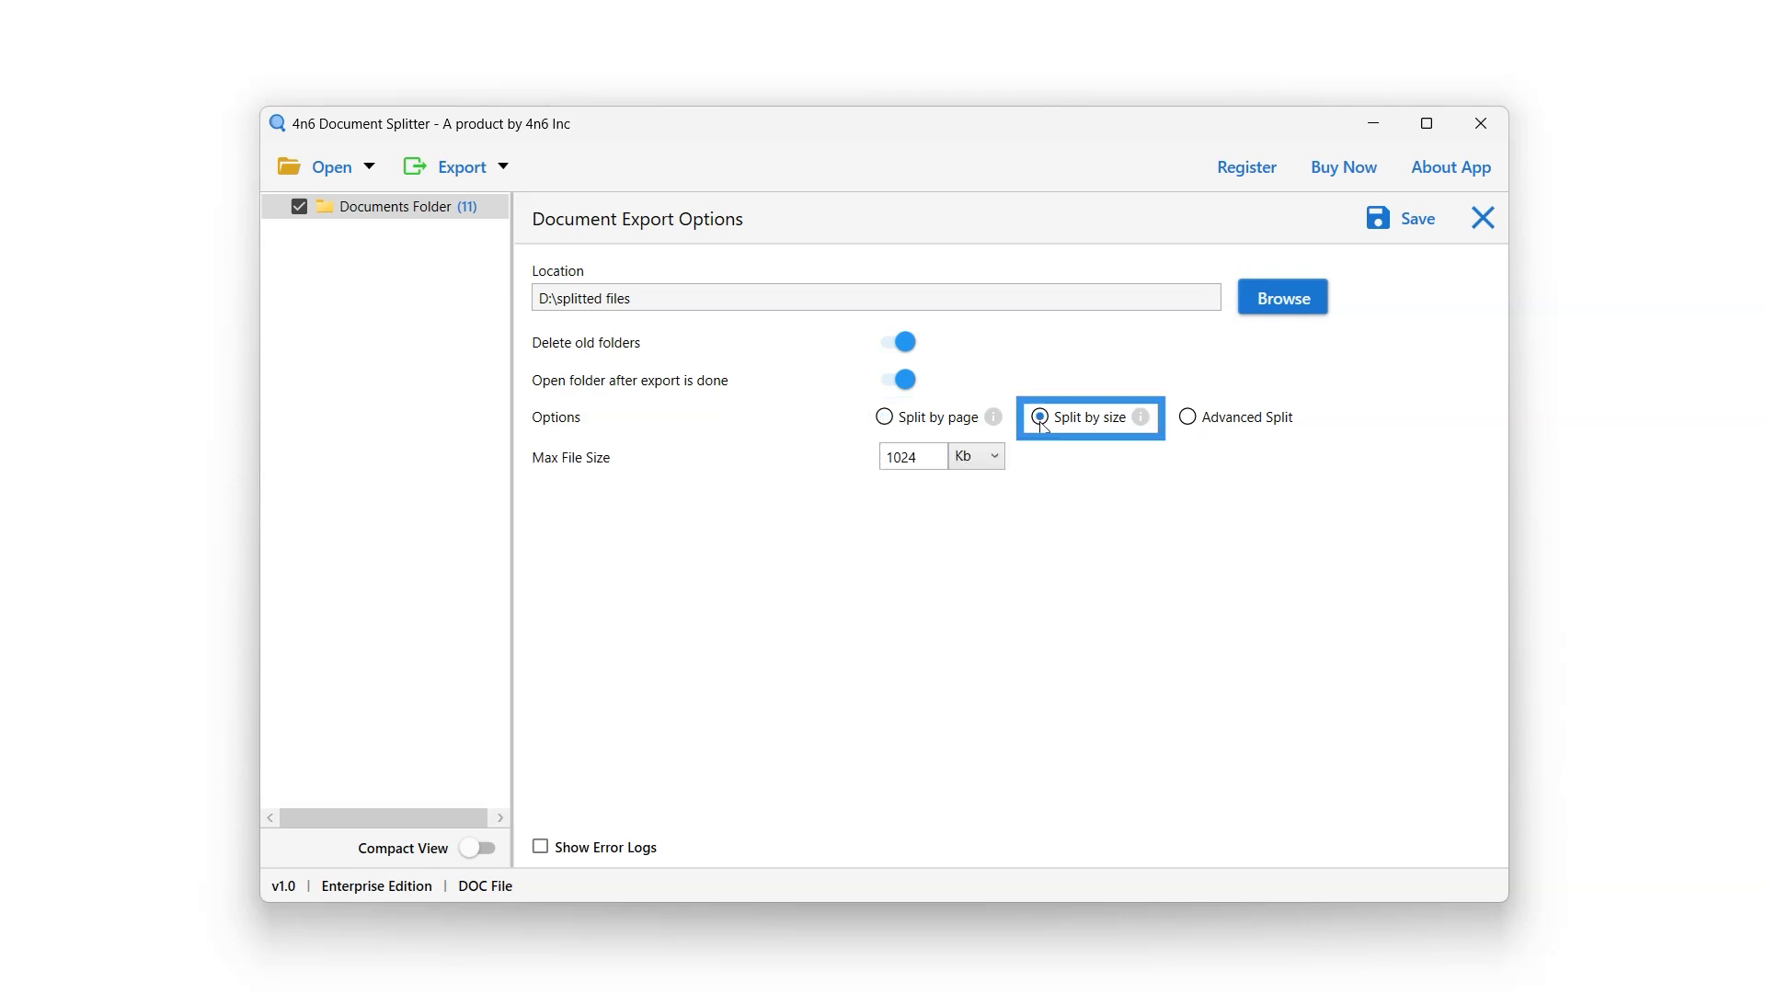
left_click(997, 459)
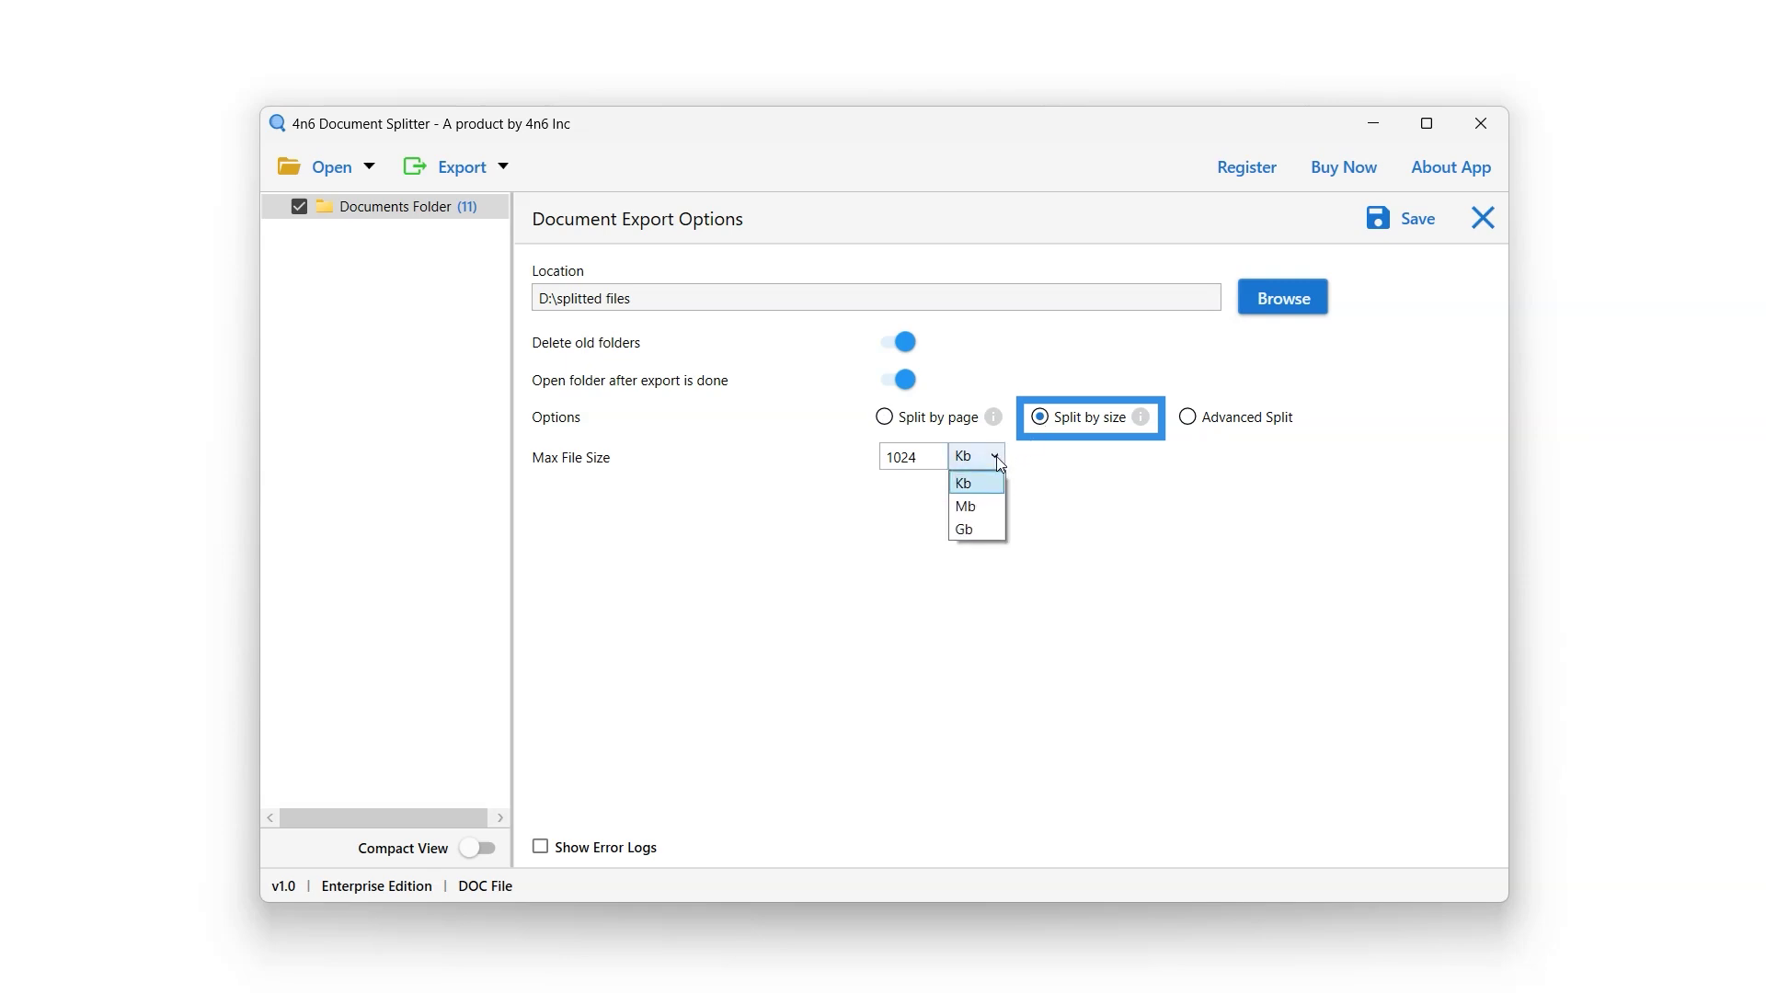
left_click(987, 548)
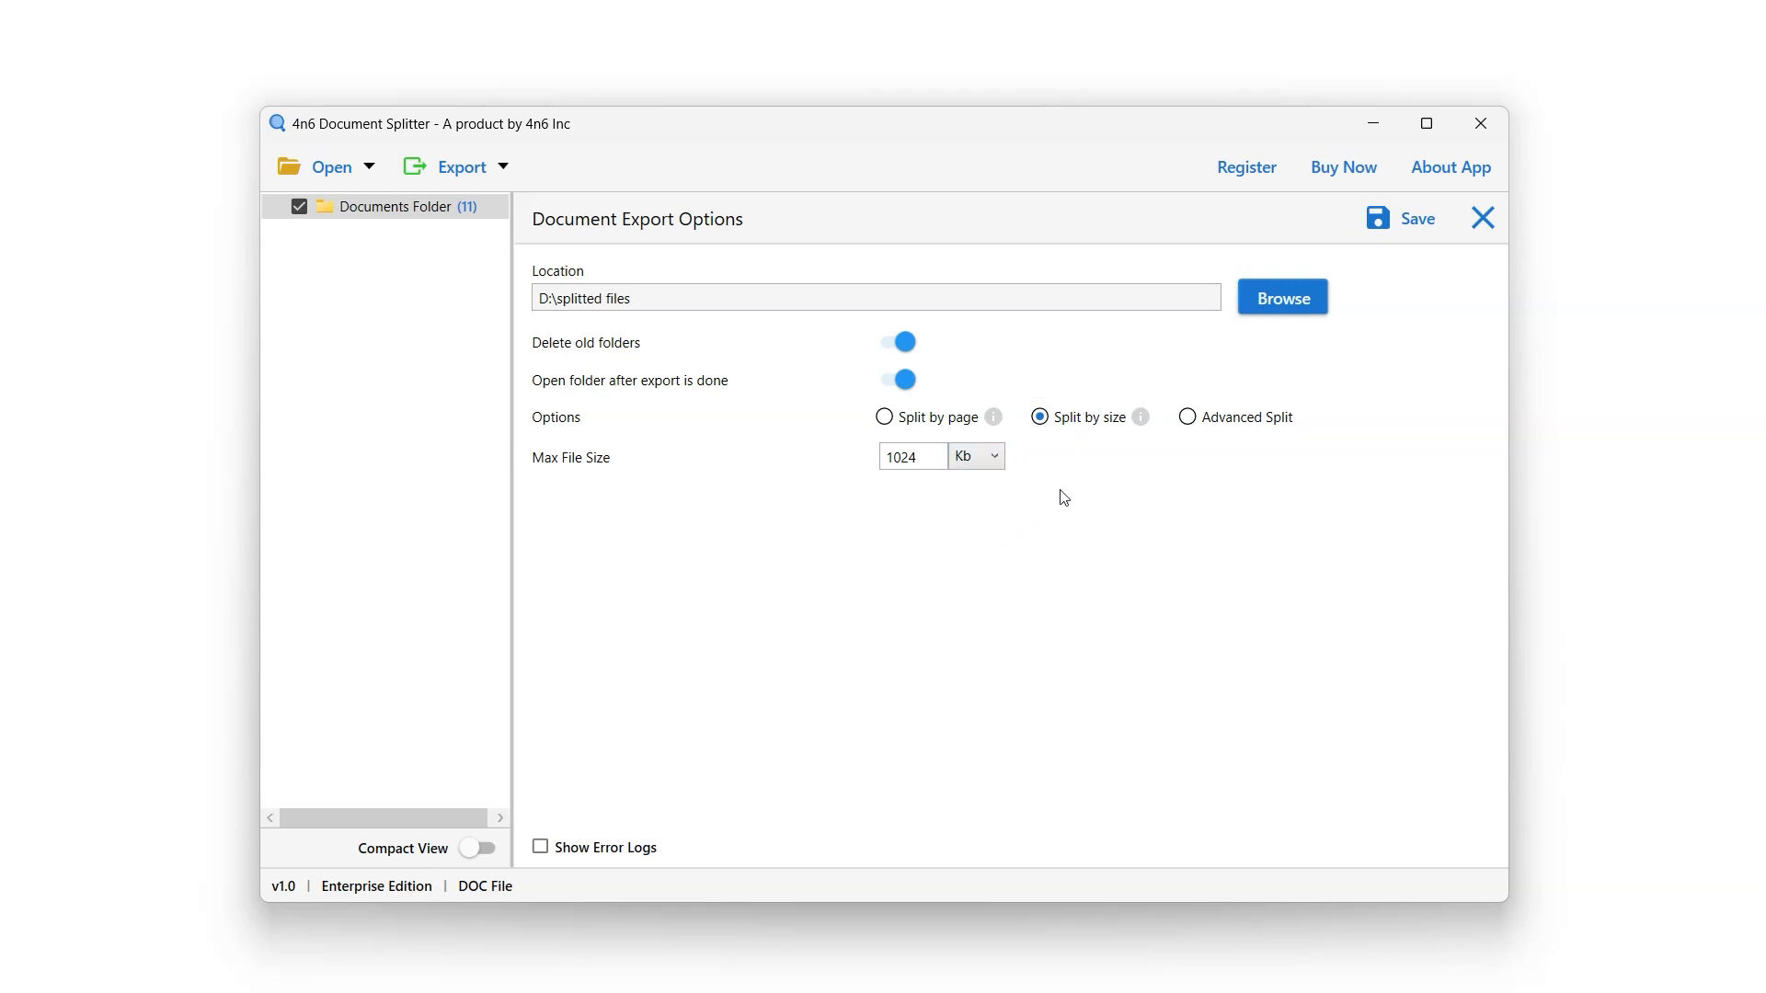
left_click(1188, 419)
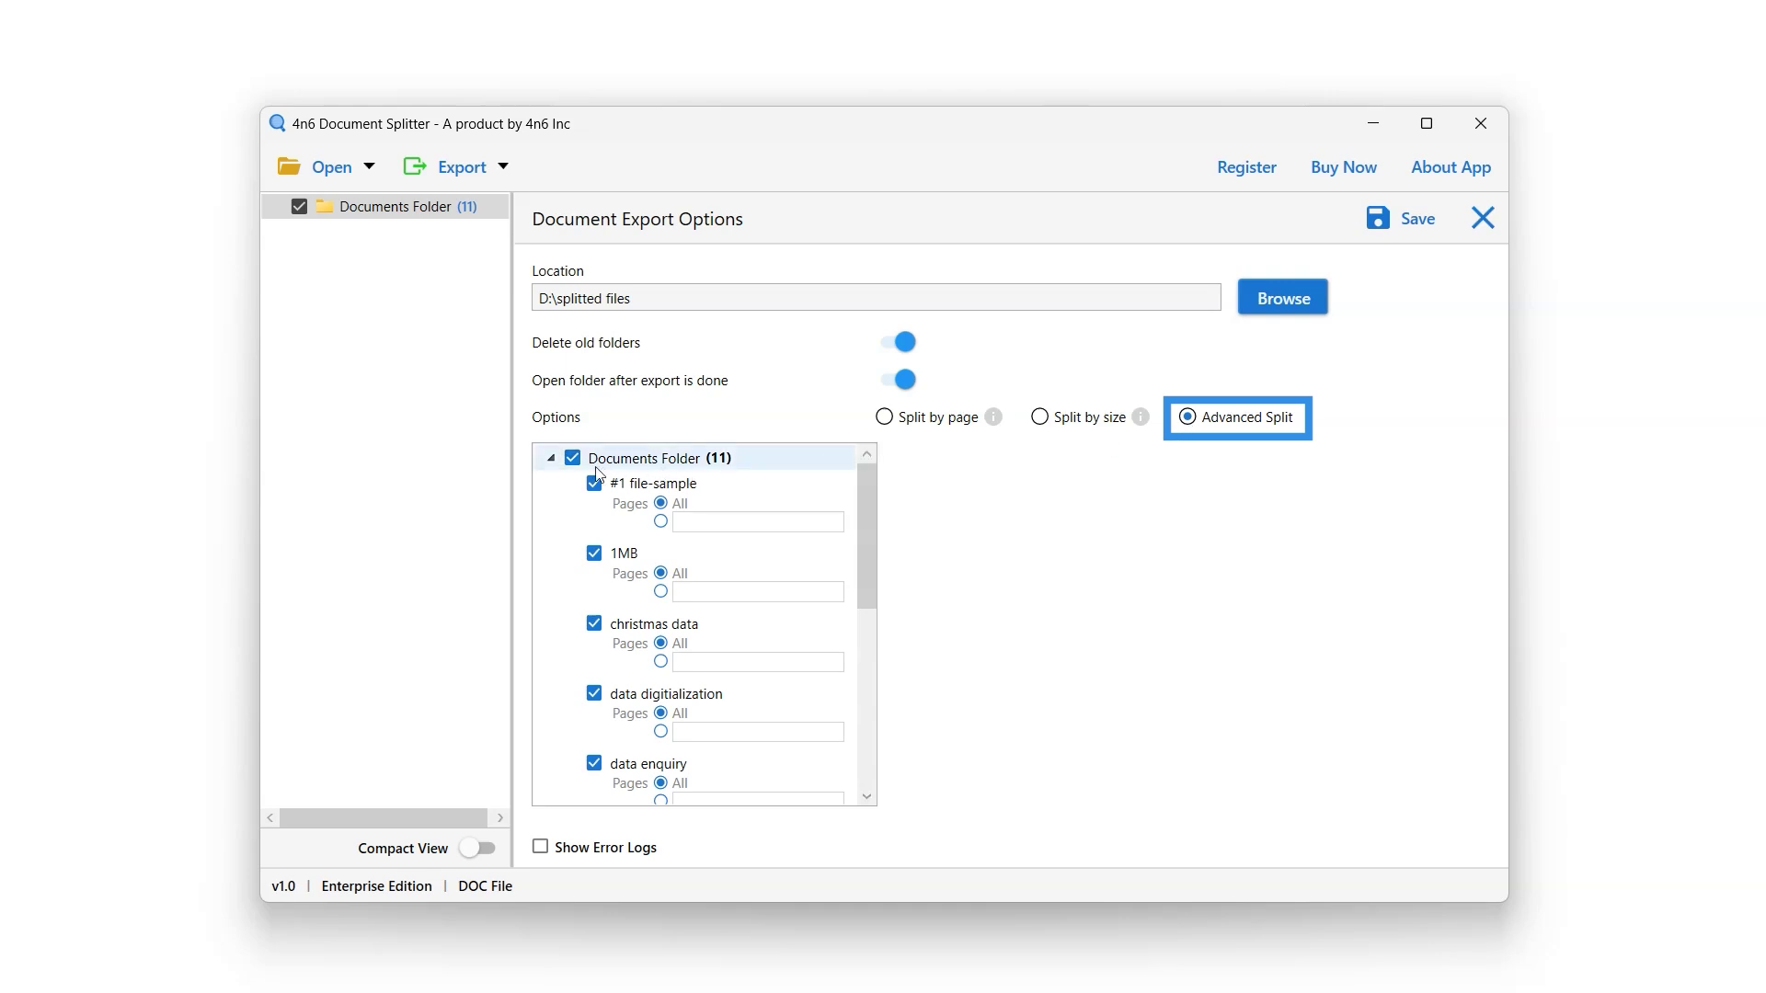
Toggle the folder checkbox, try pages 1-3,5 for #1 file-sample, revert to All, then choose Split by page.
left_click(572, 458)
left_click(572, 459)
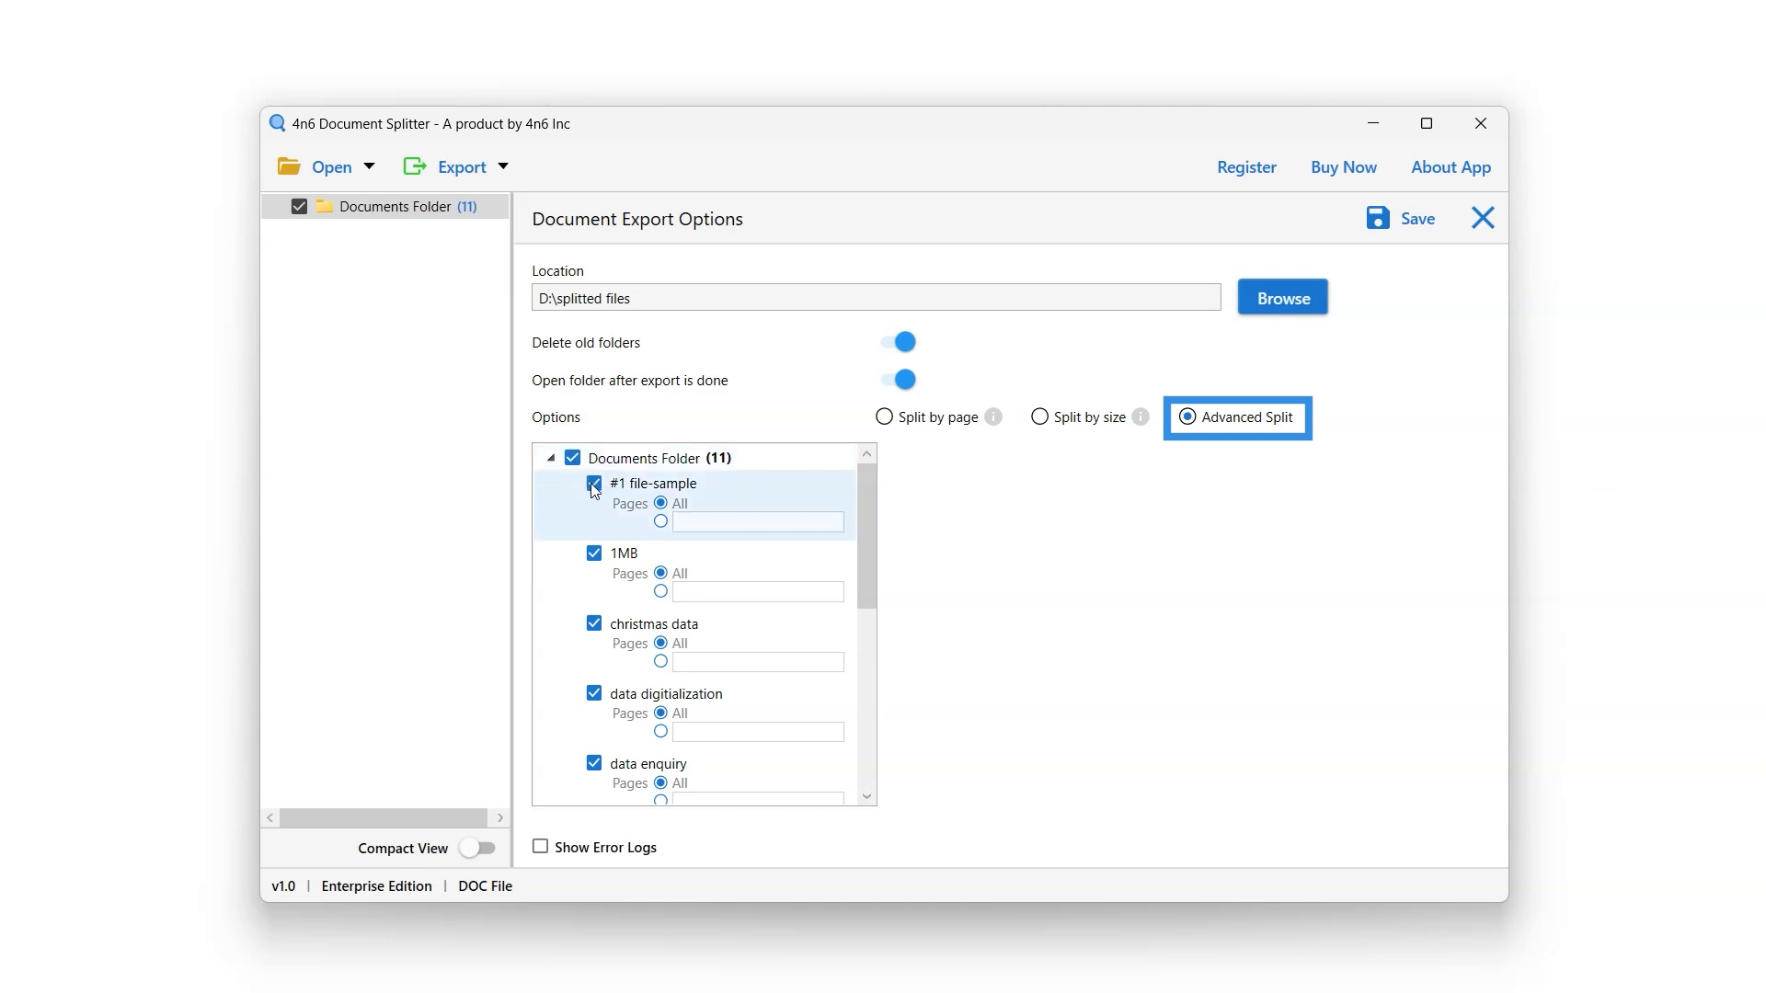
left_click(729, 525)
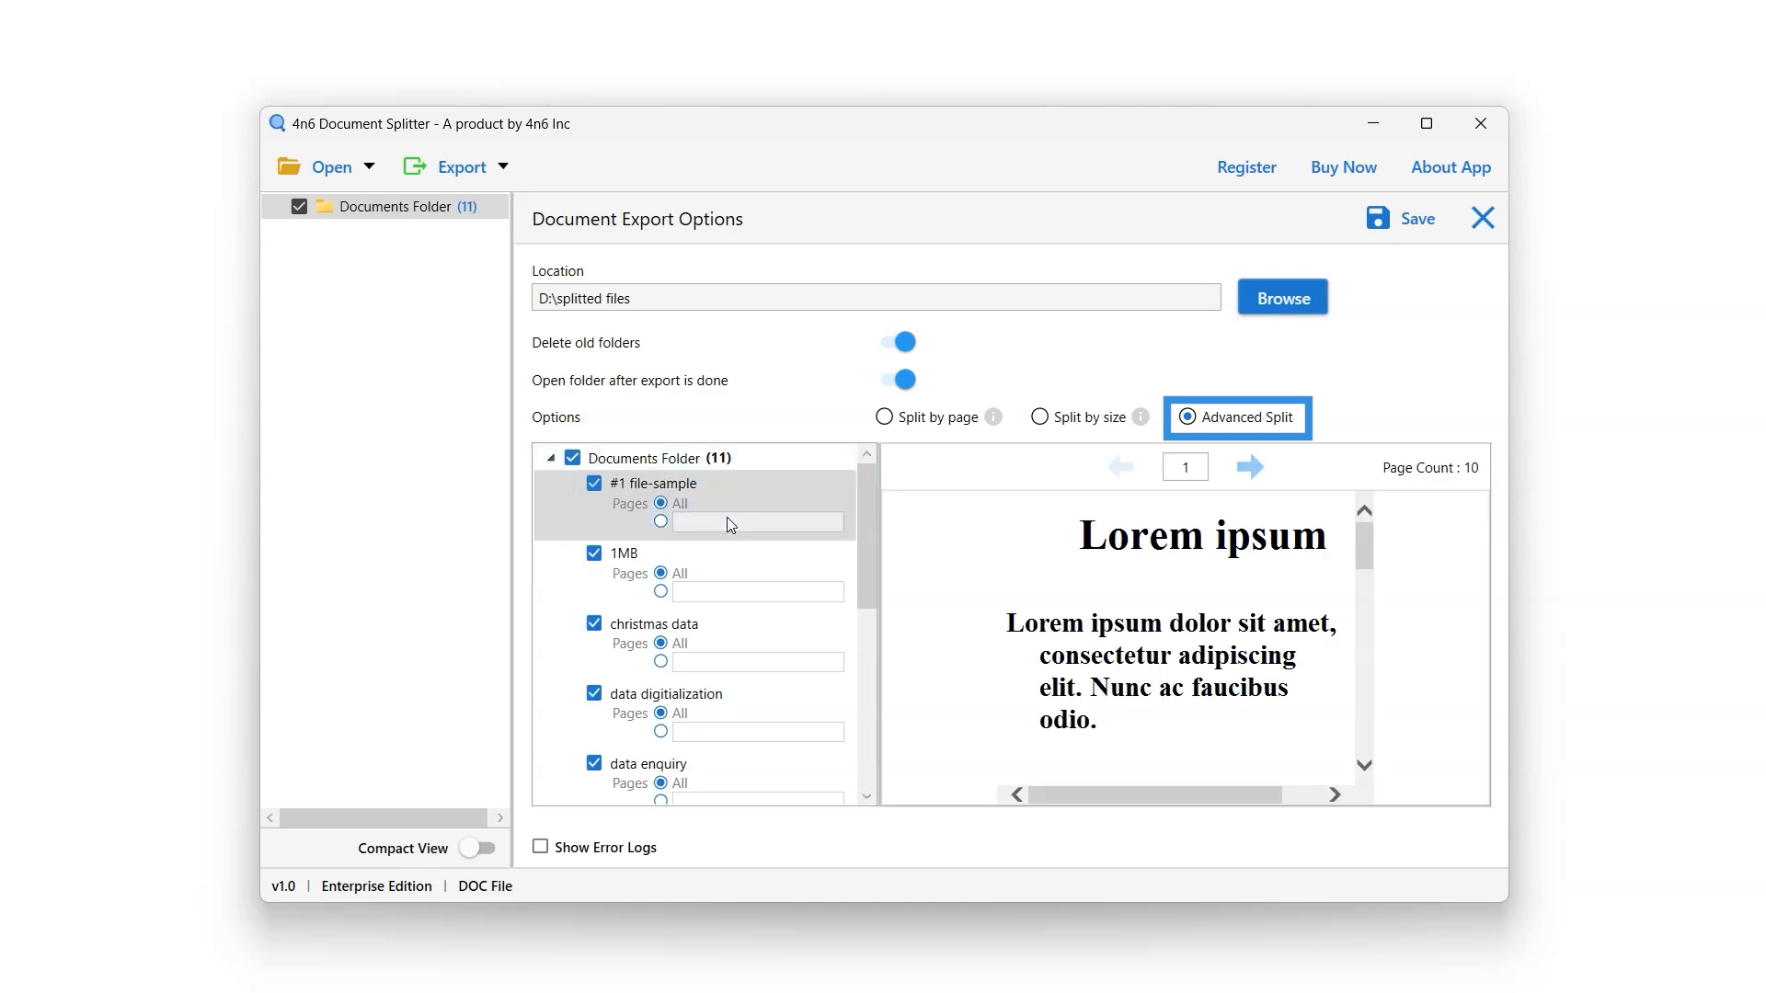
left_click(726, 521)
type("1-3,5")
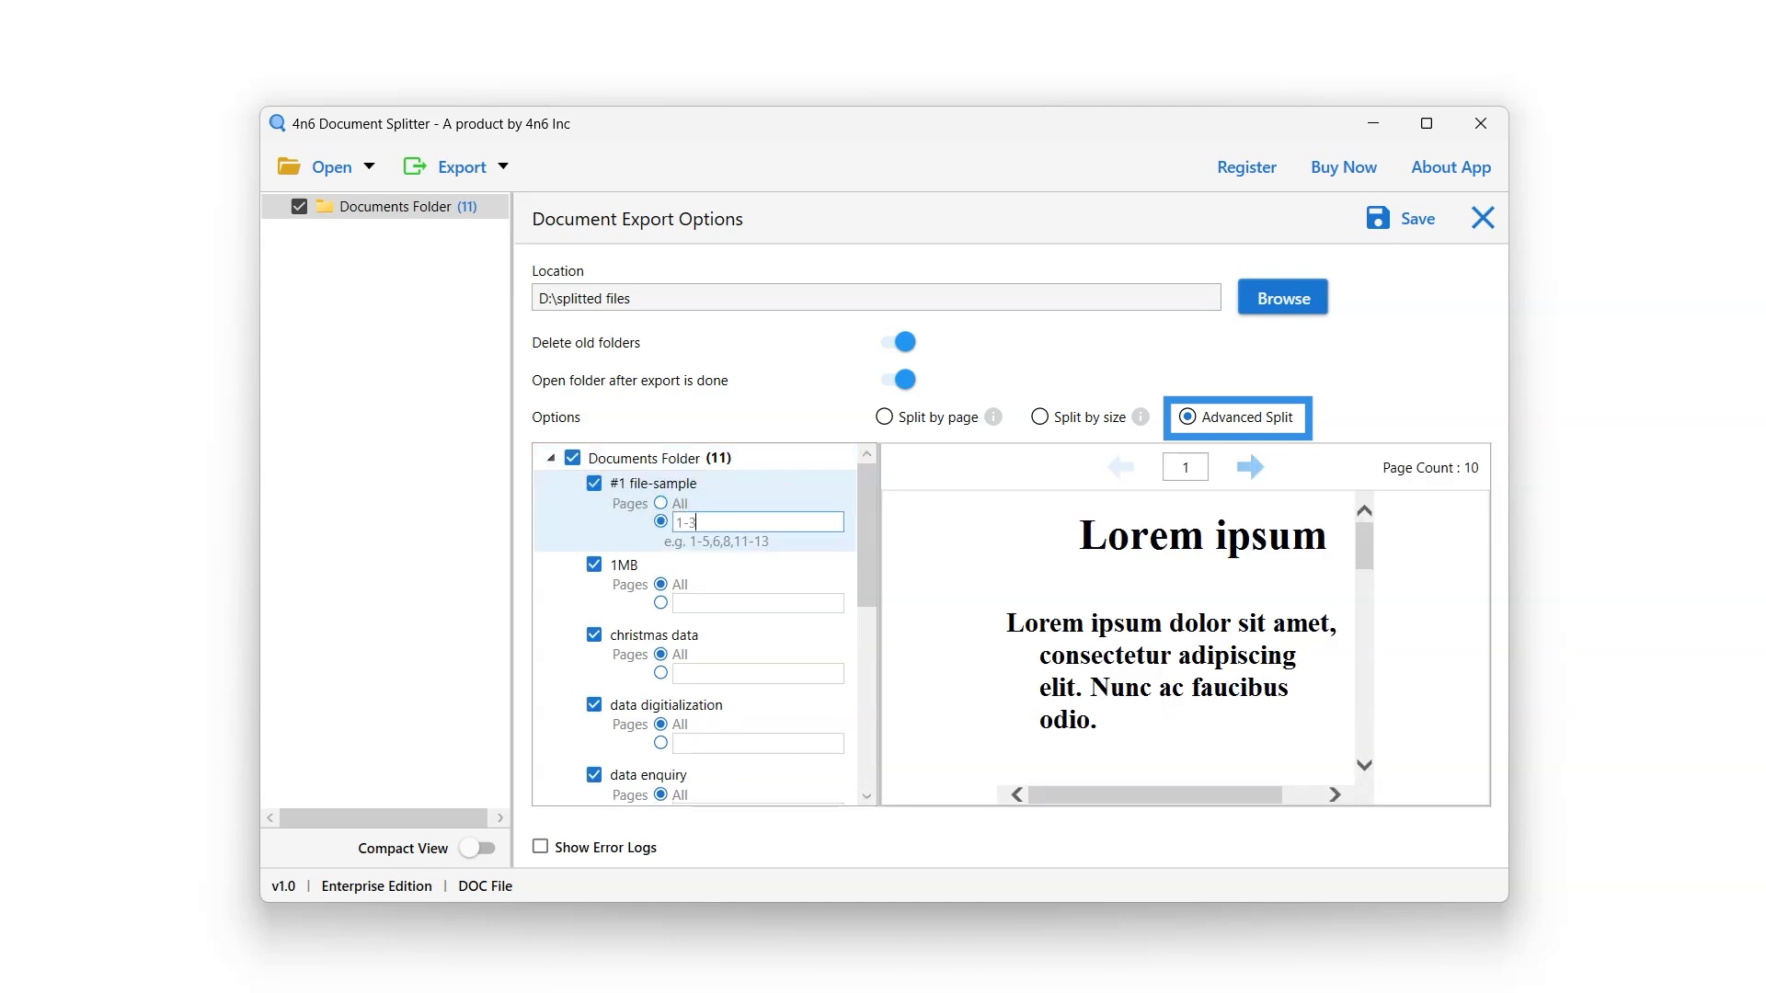
left_click(660, 503)
left_click(884, 417)
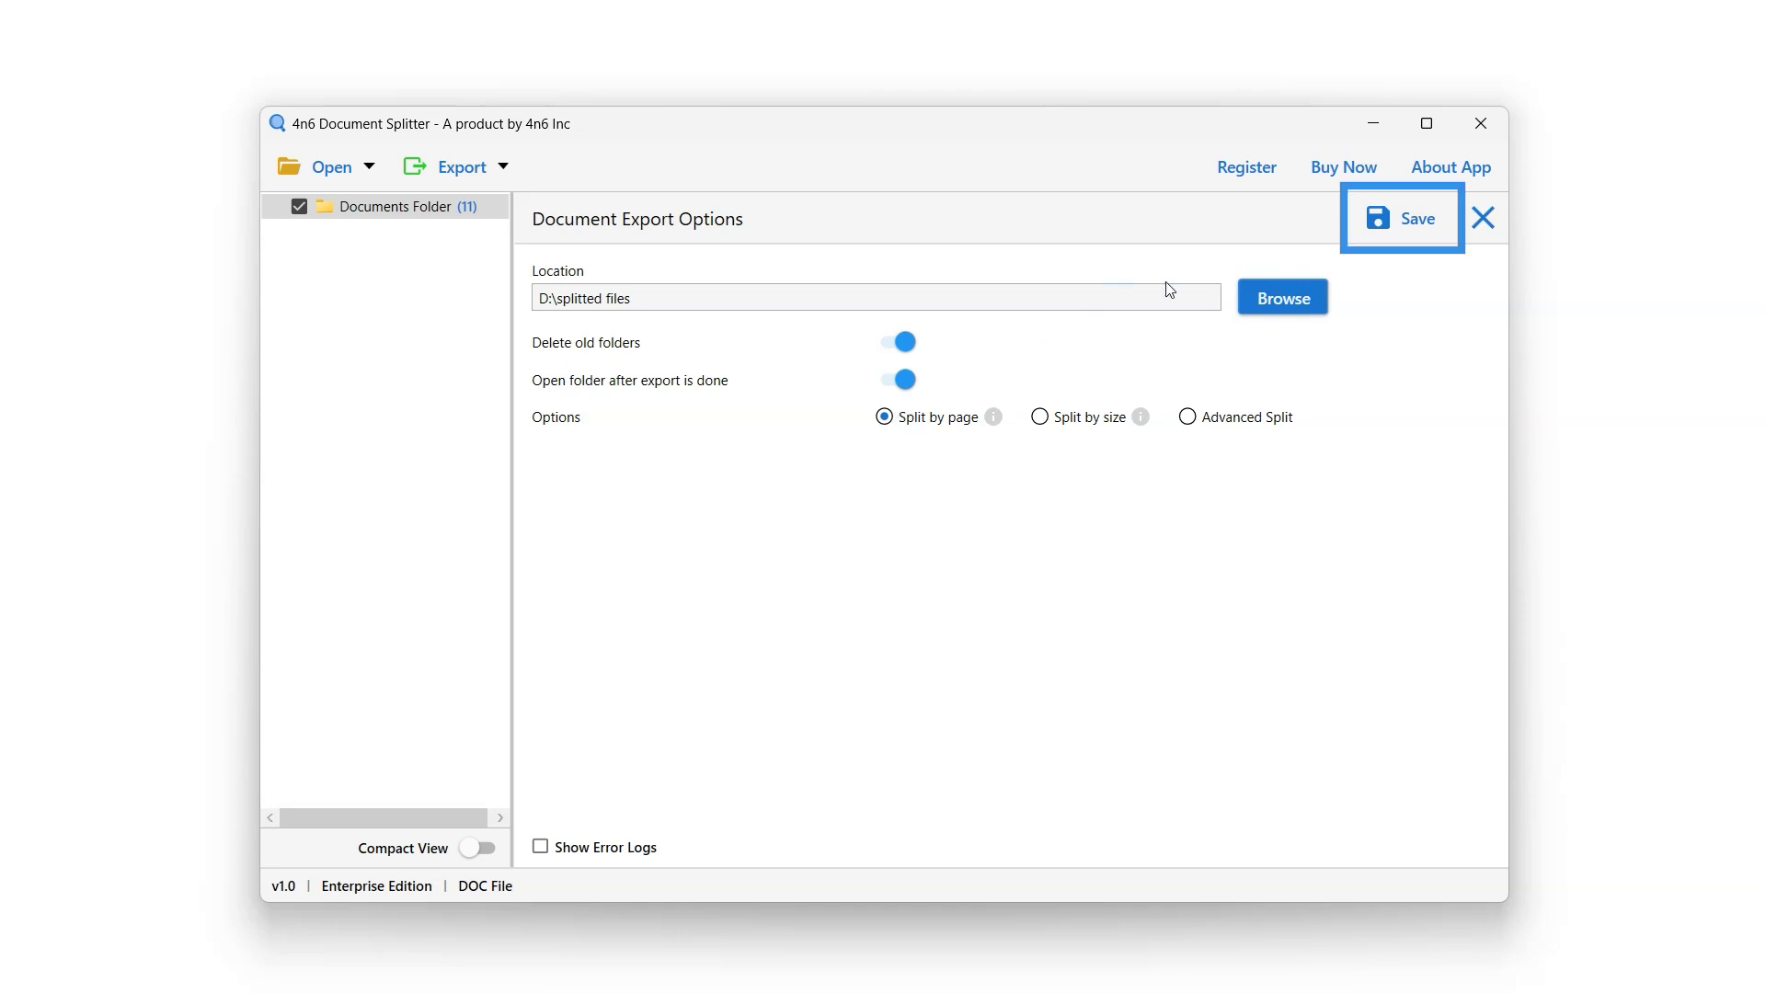
Save the page-by-page split export to D:\splitted files.
left_click(1389, 213)
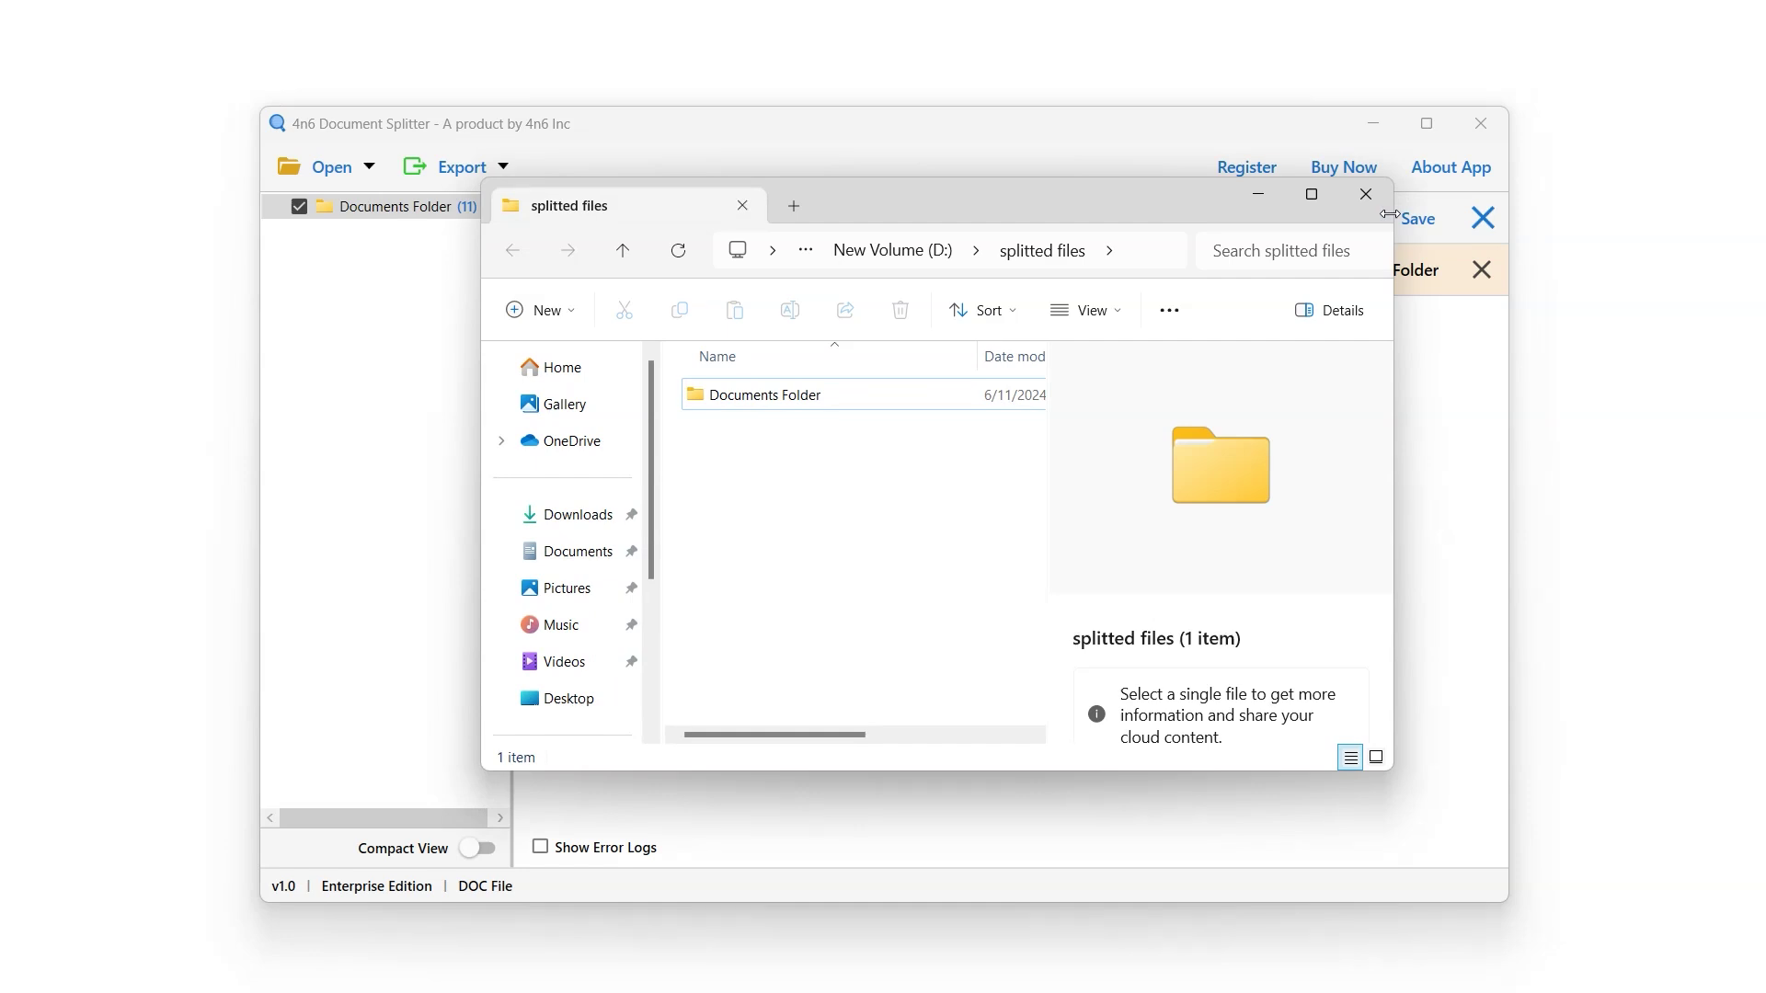
Open Documents Folder > #1 file-sample in the output and launch #1 file-sample_1 in Word.
double_click(839, 406)
double_click(843, 414)
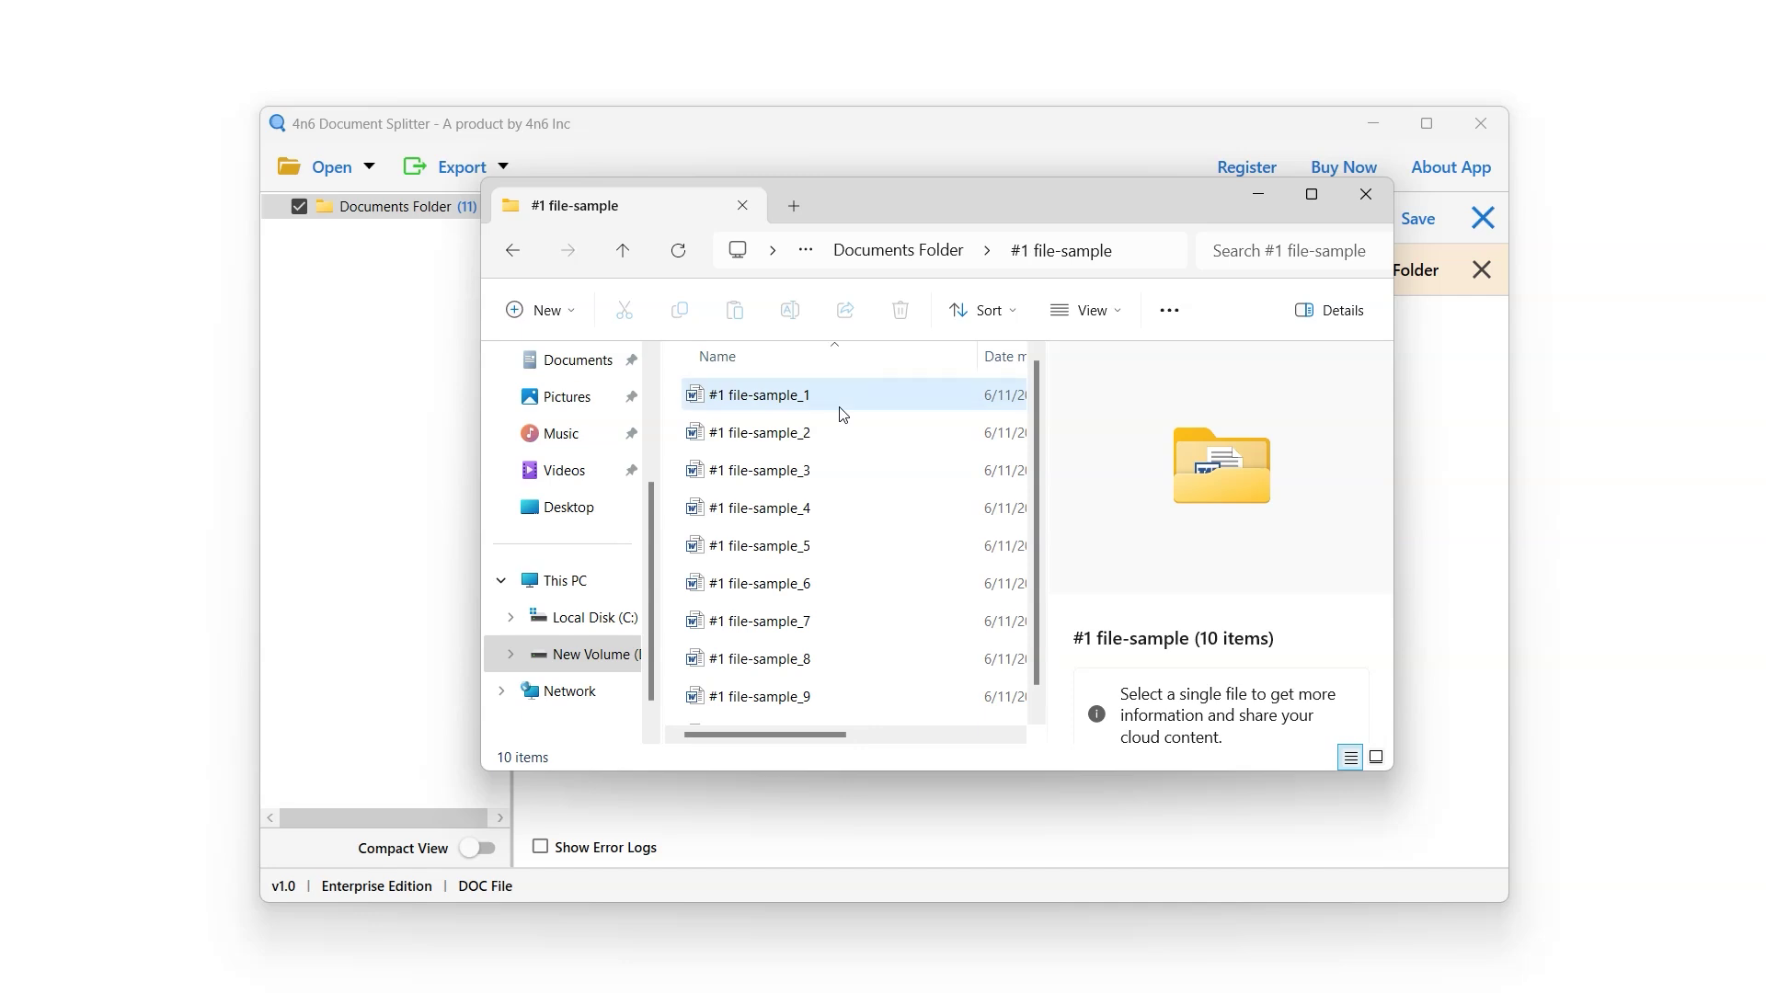
double_click(839, 407)
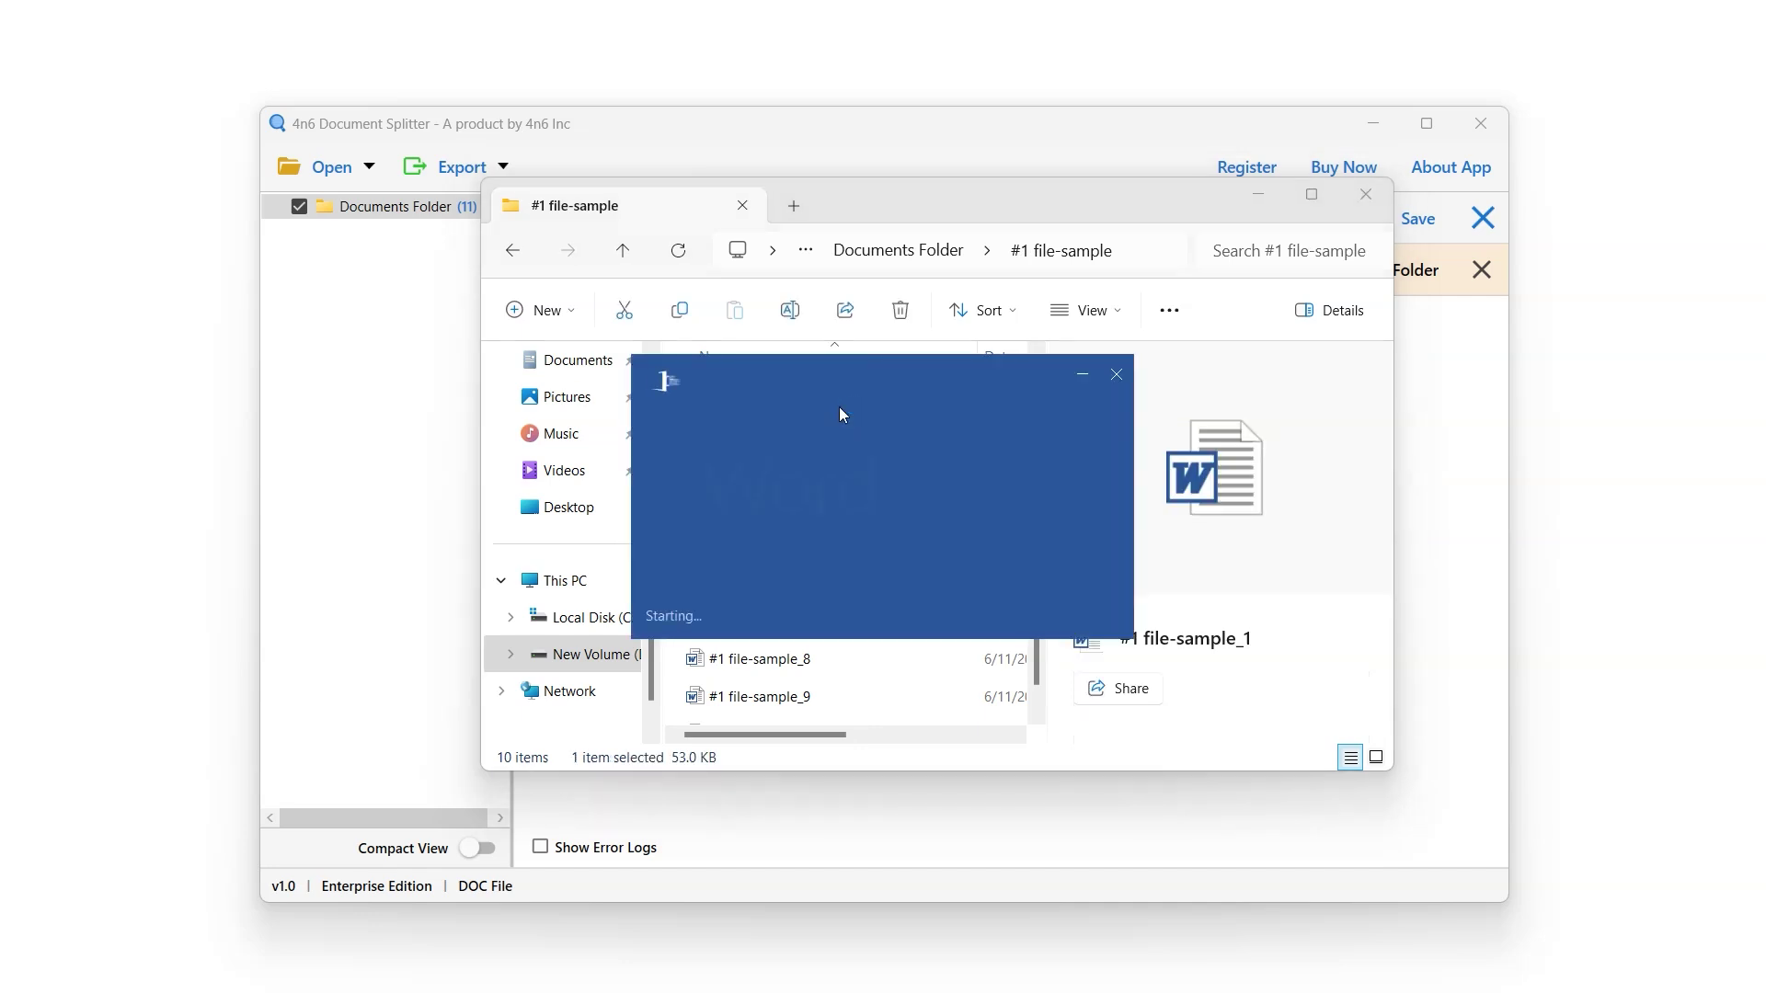